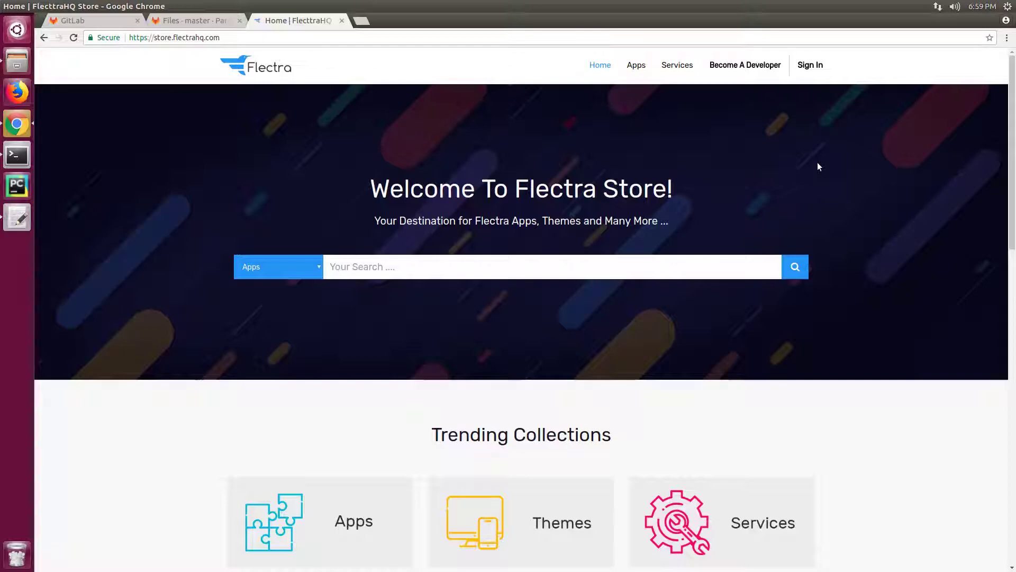
Step: Open the developer sign-up form and submit the seller's e-mail, name, password and password confirmation
{"action": "left_click", "coordinate": [757, 68]}
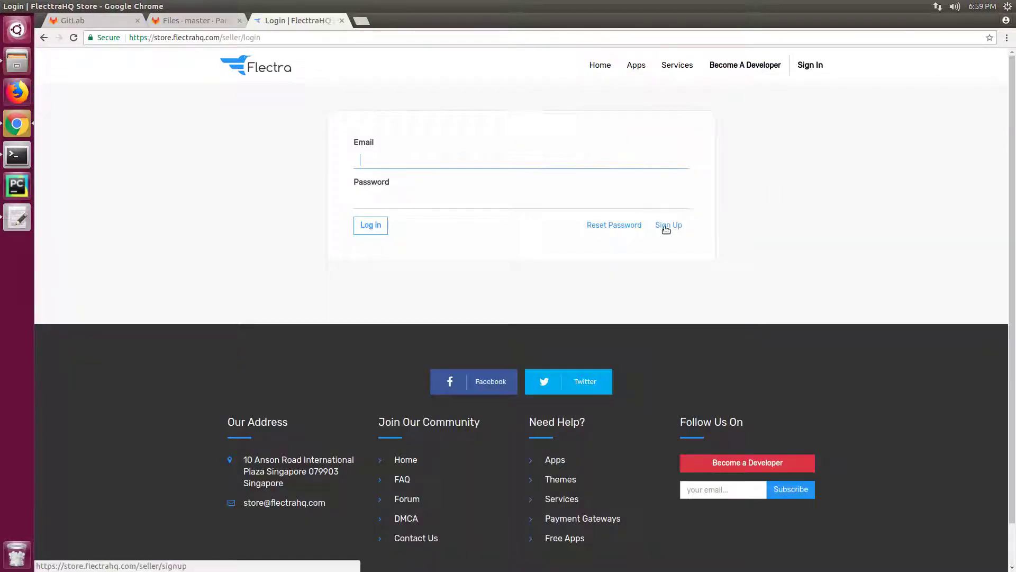
{"action": "left_click", "coordinate": [666, 226]}
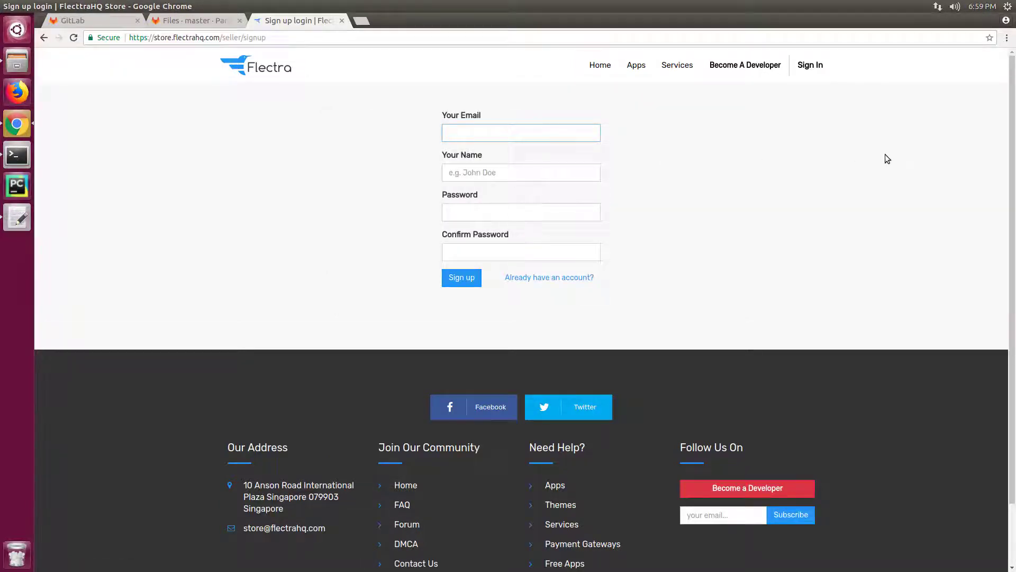
{"action": "type", "text": "parthiv@example.com"}
{"action": "key", "text": "Tab"}
{"action": "type", "text": "Parthiv"}
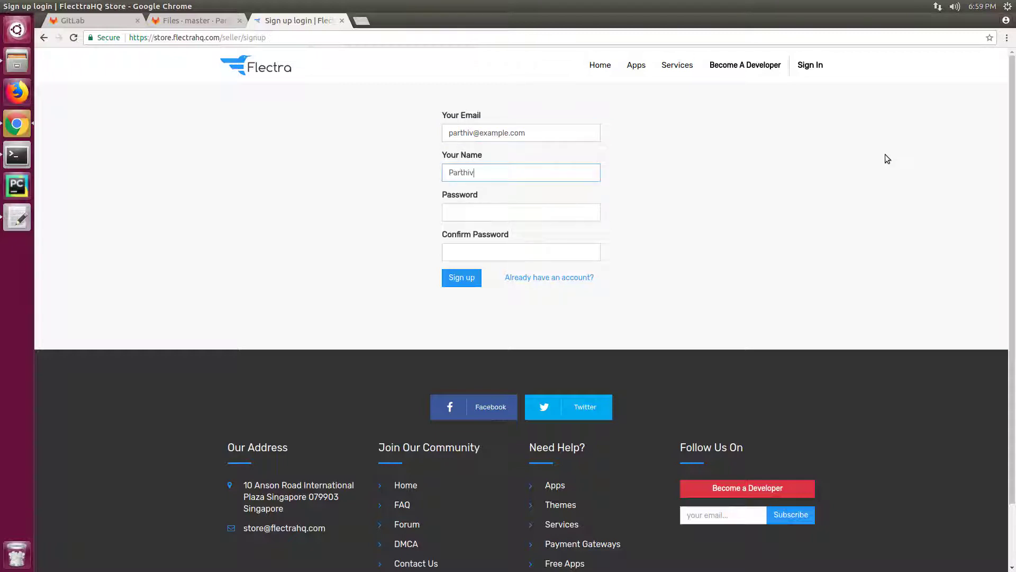
{"action": "key", "text": "Tab"}
{"action": "type", "text": "pass"}
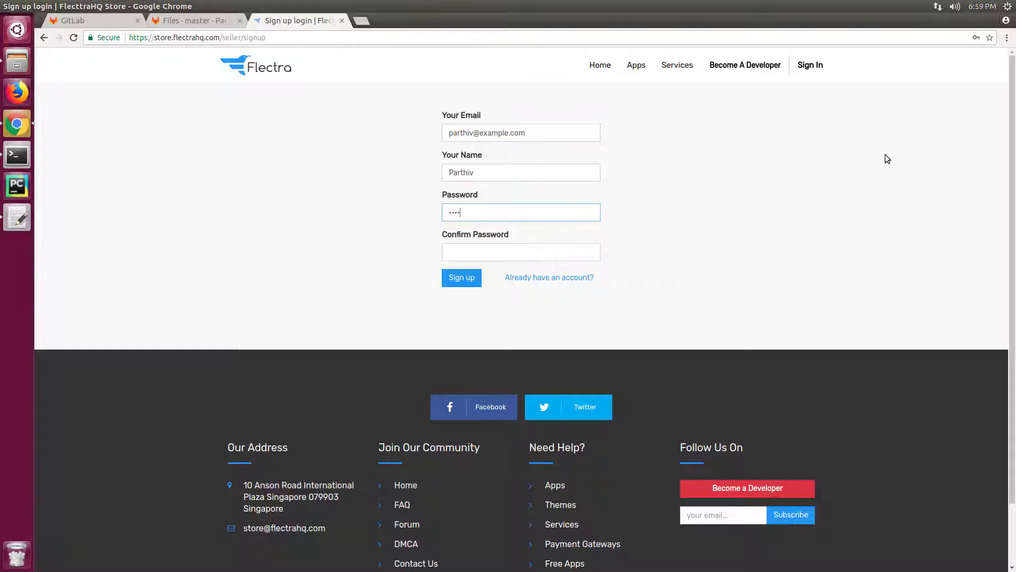
{"action": "key", "text": "Tab"}
{"action": "type", "text": "pas"}
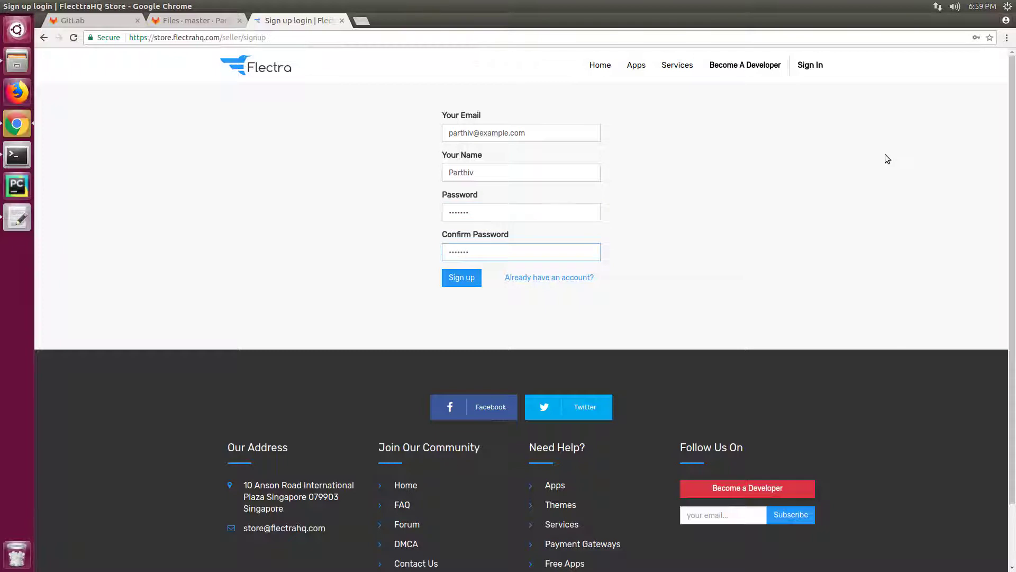
{"action": "type", "text": "s123"}
{"action": "key", "text": "Return"}
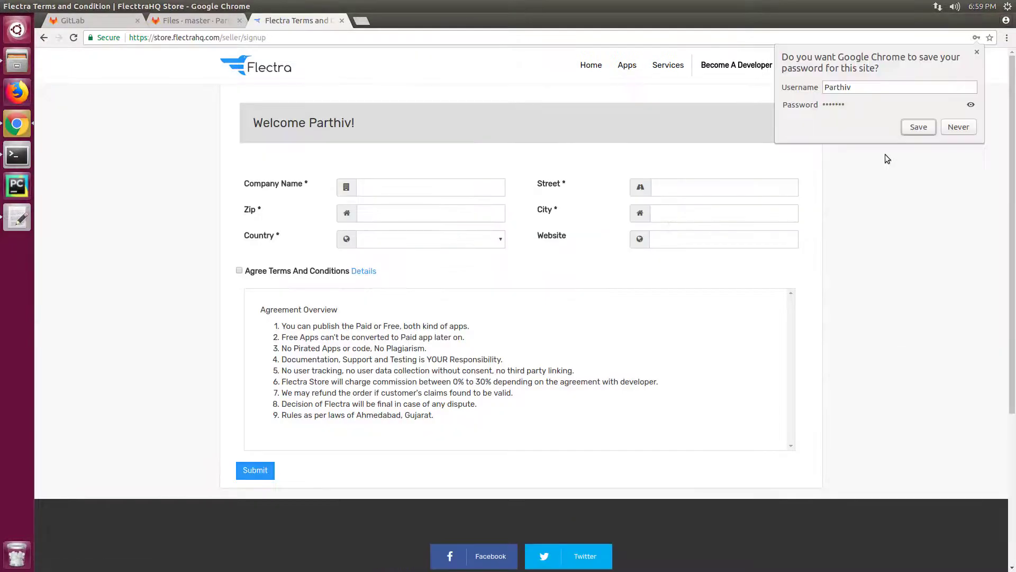
Step: Decline the browser's password prompt, then enter company name 'Example' and the company's street address and city
{"action": "left_click", "coordinate": [958, 127]}
{"action": "left_click", "coordinate": [449, 188]}
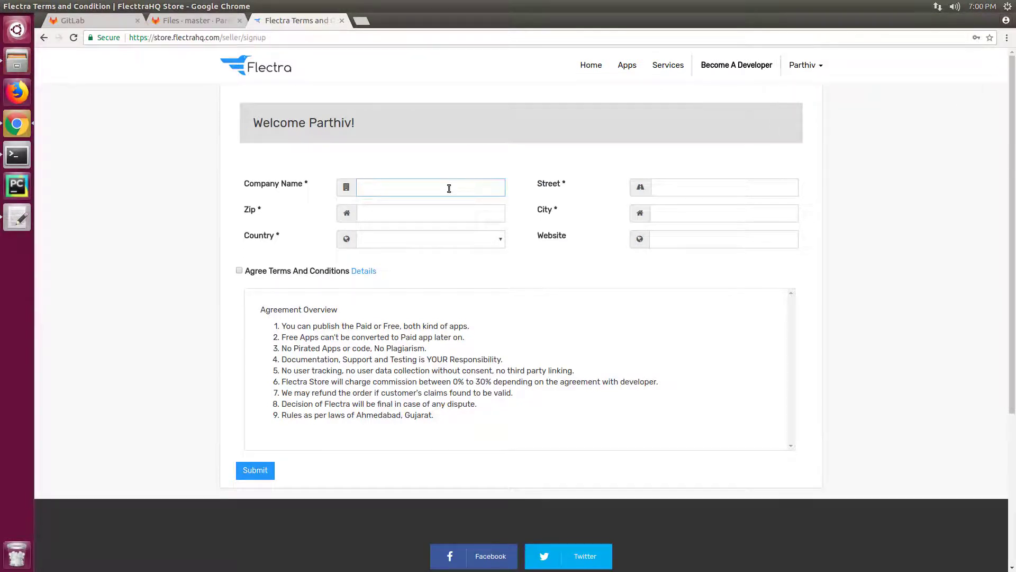
{"action": "type", "text": "Example"}
{"action": "key", "text": "Tab"}
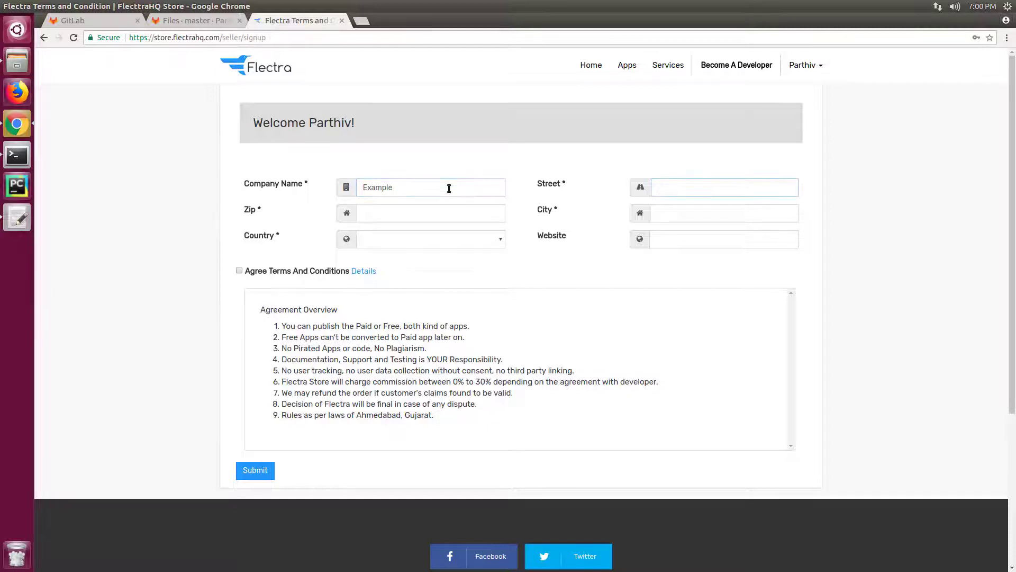
{"action": "type", "text": "Main Street"}
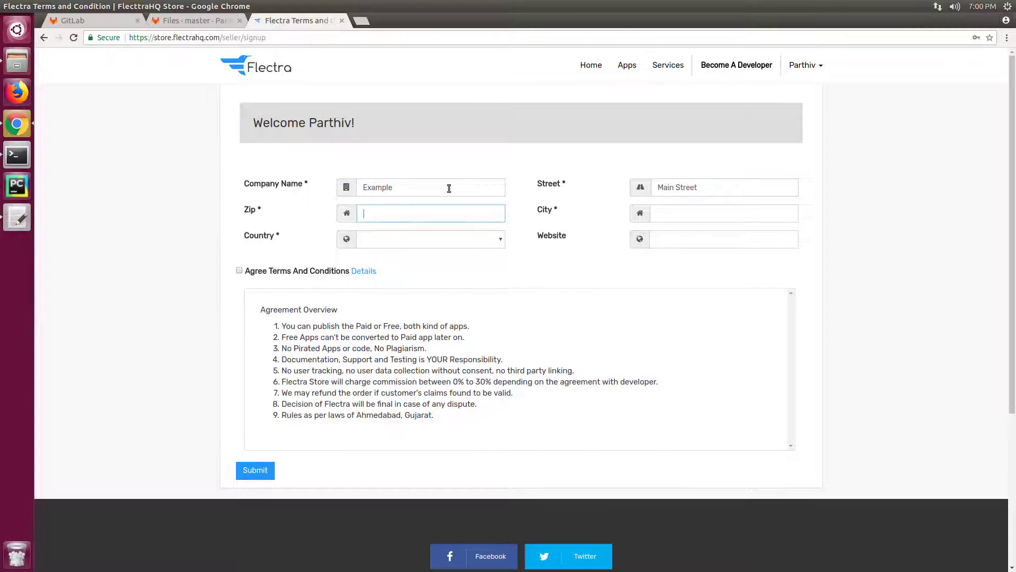
{"action": "type", "text": "1234567"}
{"action": "key", "text": "Tab"}
{"action": "type", "text": "A"}
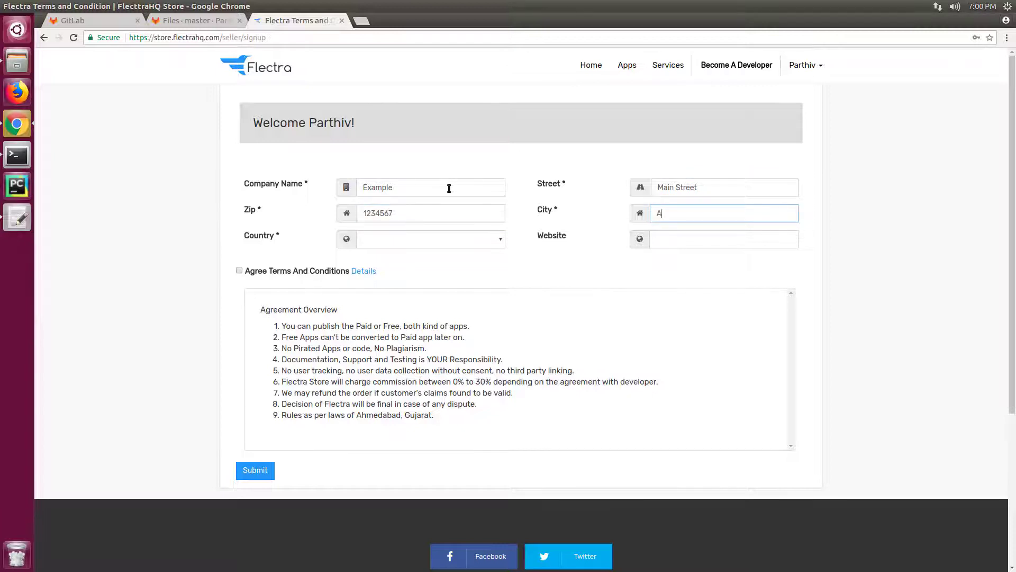
{"action": "type", "text": "hmedabad"}
Step: Set country to India and website to example.com, then submit the registration
{"action": "key", "text": "Tab"}
{"action": "type", "text": "India"}
{"action": "key", "text": "Tab"}
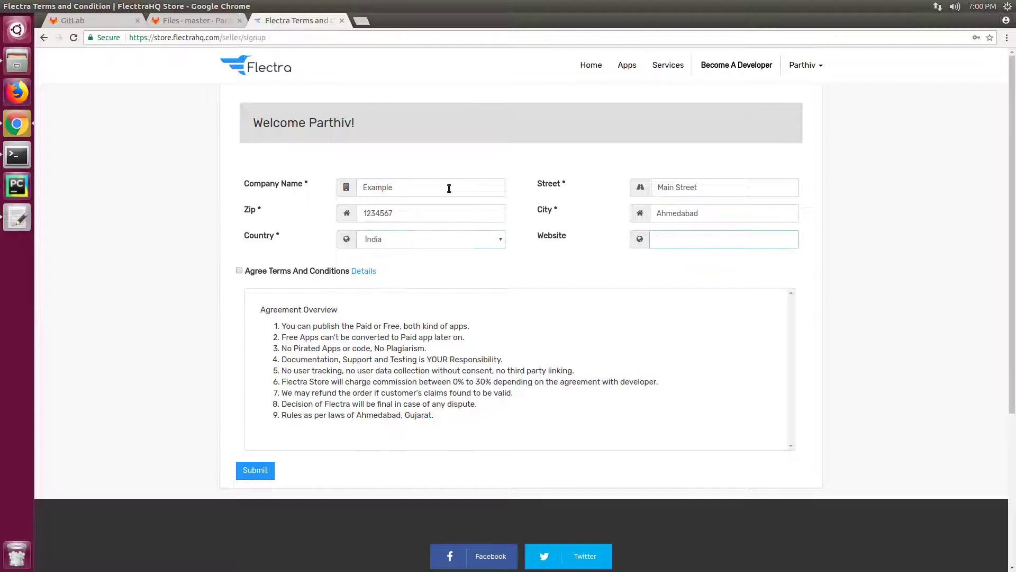
{"action": "type", "text": "example.com"}
{"action": "key", "text": "Tab"}
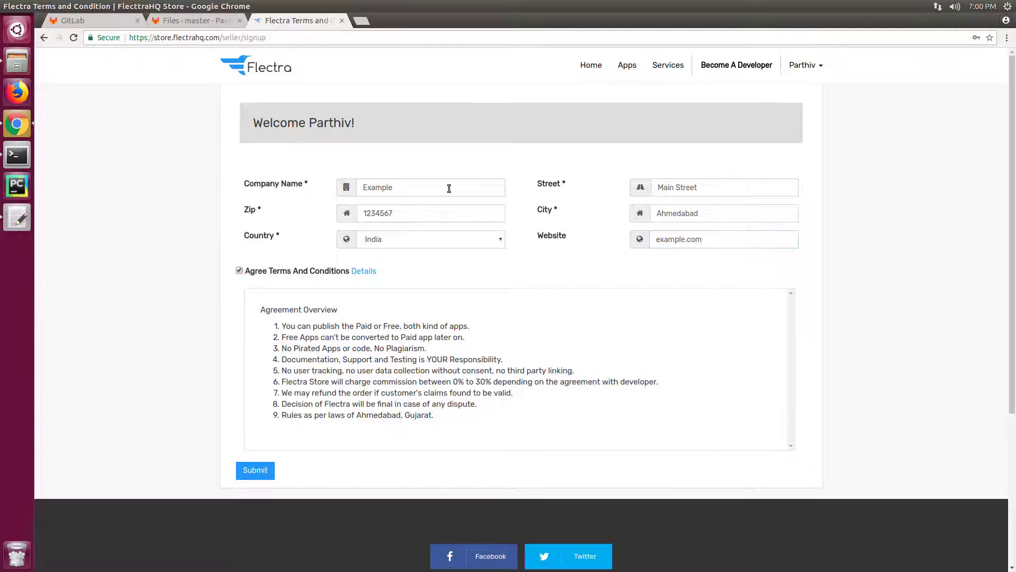
{"action": "left_click", "coordinate": [262, 473]}
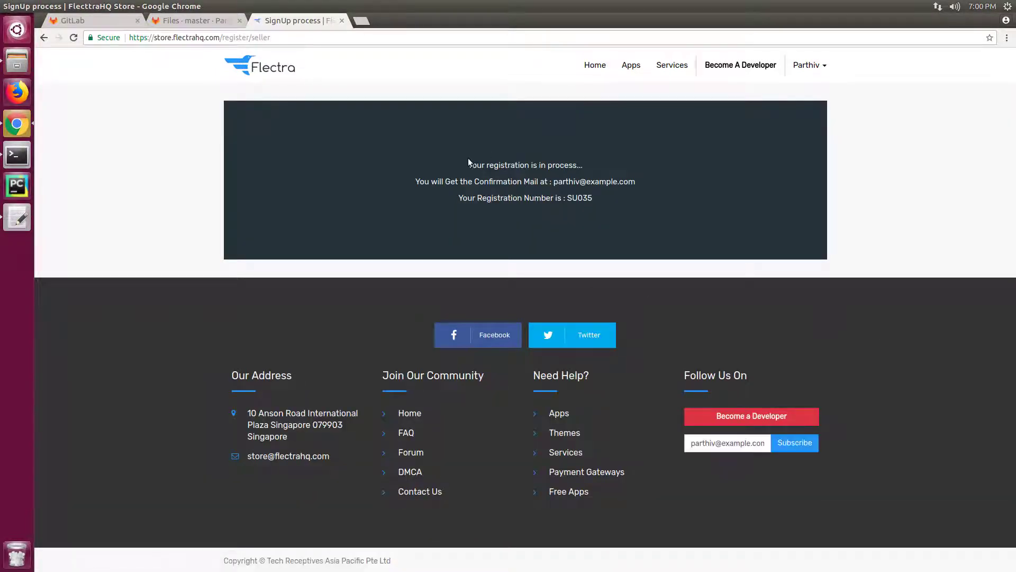
Step: Review the registration-in-process message, then go back to the store home page via the Flectra logo
{"action": "left_click_drag", "start_coordinate": [468, 163], "coordinate": [626, 206]}
{"action": "left_click", "coordinate": [579, 208]}
{"action": "triple_click", "coordinate": [565, 195]}
{"action": "left_click", "coordinate": [909, 180]}
{"action": "left_click", "coordinate": [276, 73]}
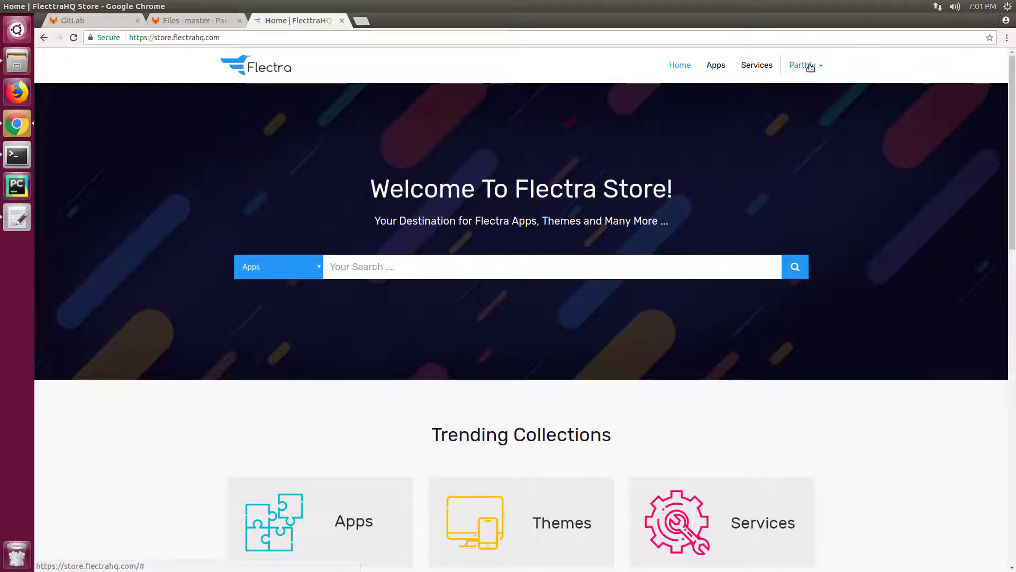
Step: Browse My Account's personal information and store configuration, ending on the empty Your Repositories page
{"action": "left_click", "coordinate": [810, 66]}
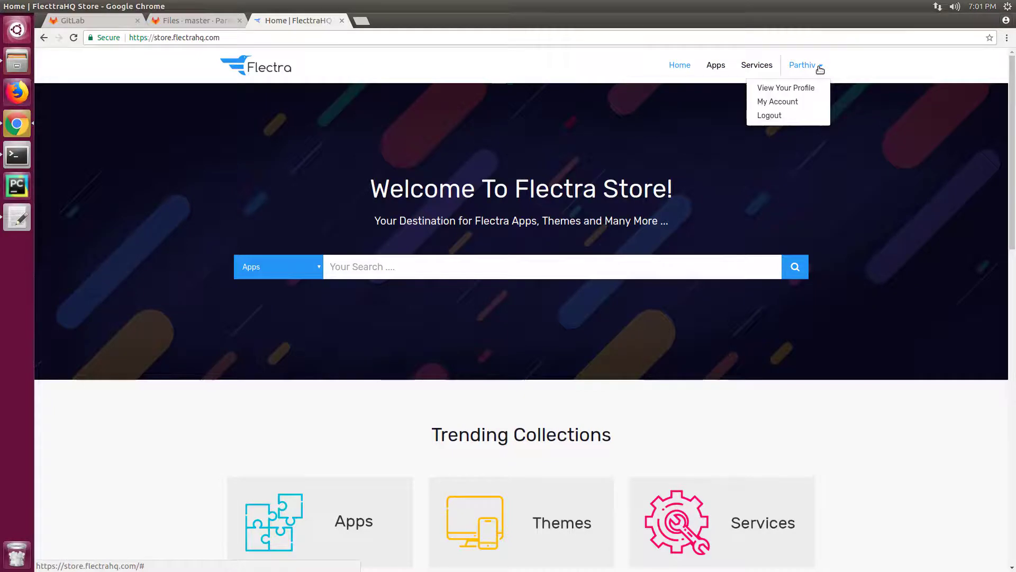
{"action": "left_click", "coordinate": [789, 102]}
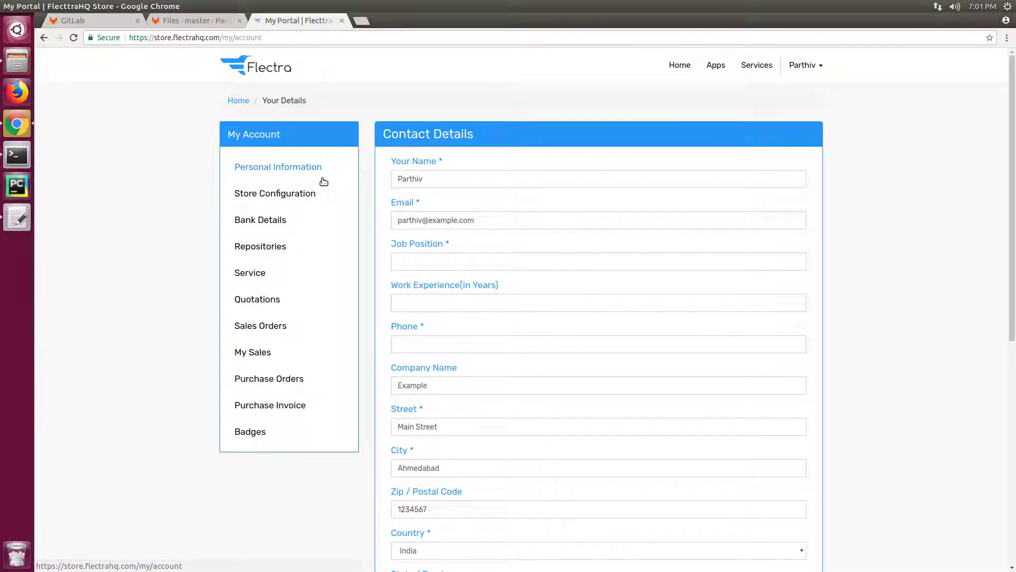
{"action": "scroll", "coordinate": [688, 272], "scroll_direction": "down", "scroll_amount": 3}
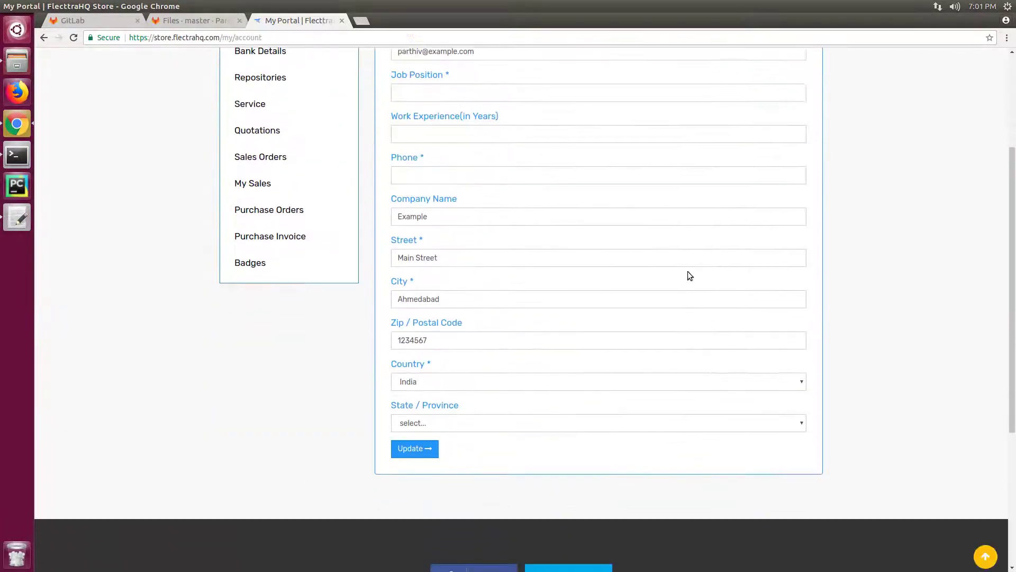
{"action": "scroll", "coordinate": [688, 271], "scroll_direction": "up", "scroll_amount": 3}
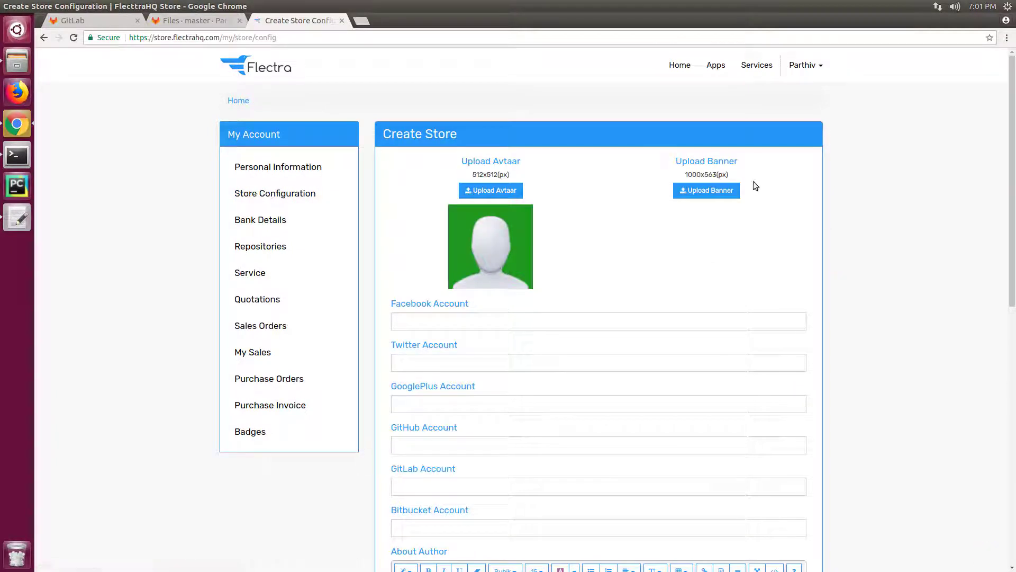
{"action": "scroll", "coordinate": [742, 221], "scroll_direction": "down", "scroll_amount": 3}
{"action": "scroll", "coordinate": [743, 222], "scroll_direction": "down", "scroll_amount": 4}
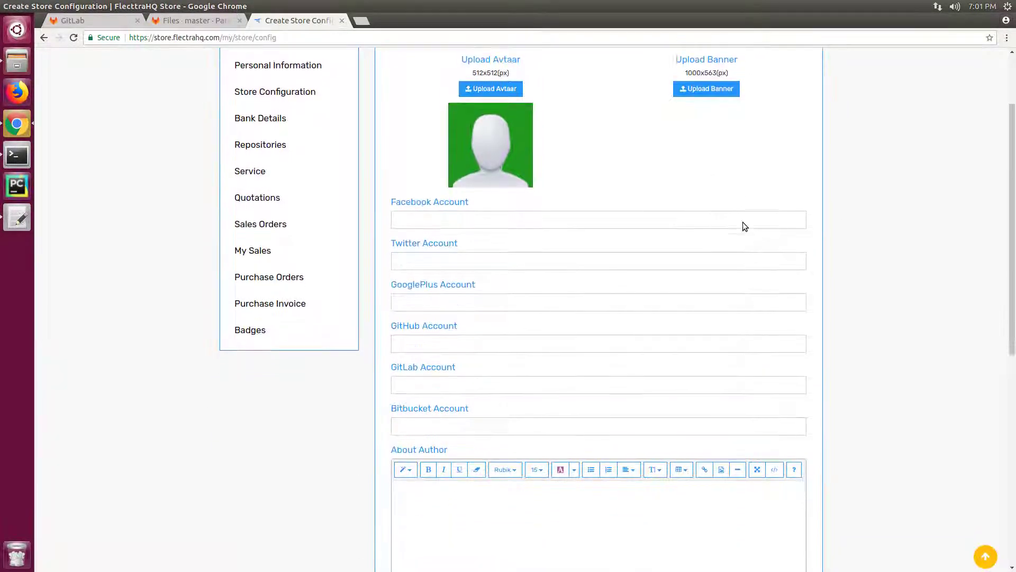
{"action": "scroll", "coordinate": [743, 223], "scroll_direction": "up", "scroll_amount": 7}
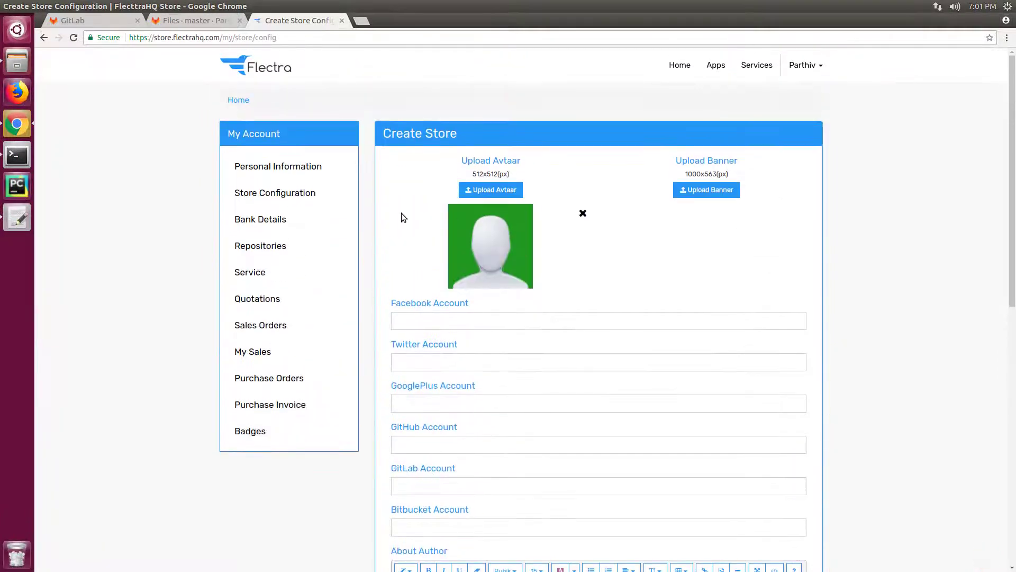
{"action": "left_click", "coordinate": [260, 247]}
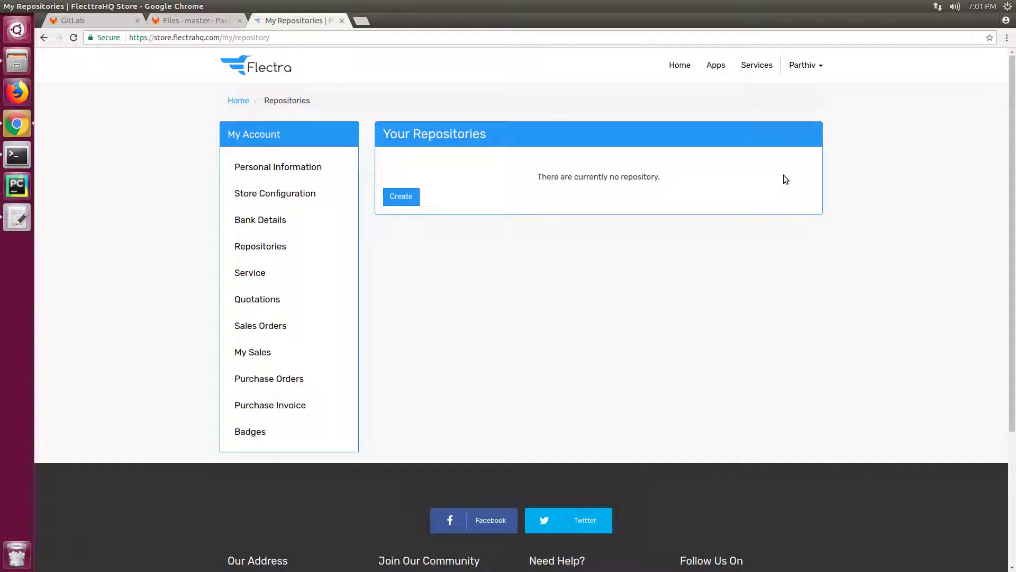
Step: Open the my-super-project overview page in GitLab
{"action": "left_click", "coordinate": [177, 24]}
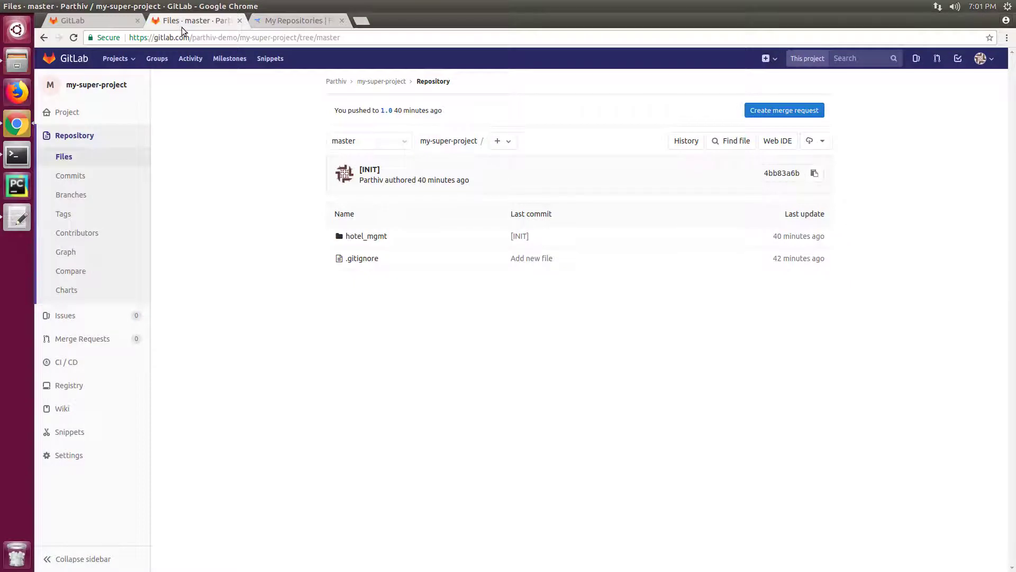
{"action": "left_click_drag", "start_coordinate": [189, 38], "coordinate": [142, 40]}
{"action": "left_click", "coordinate": [240, 38]}
{"action": "left_click", "coordinate": [102, 85]}
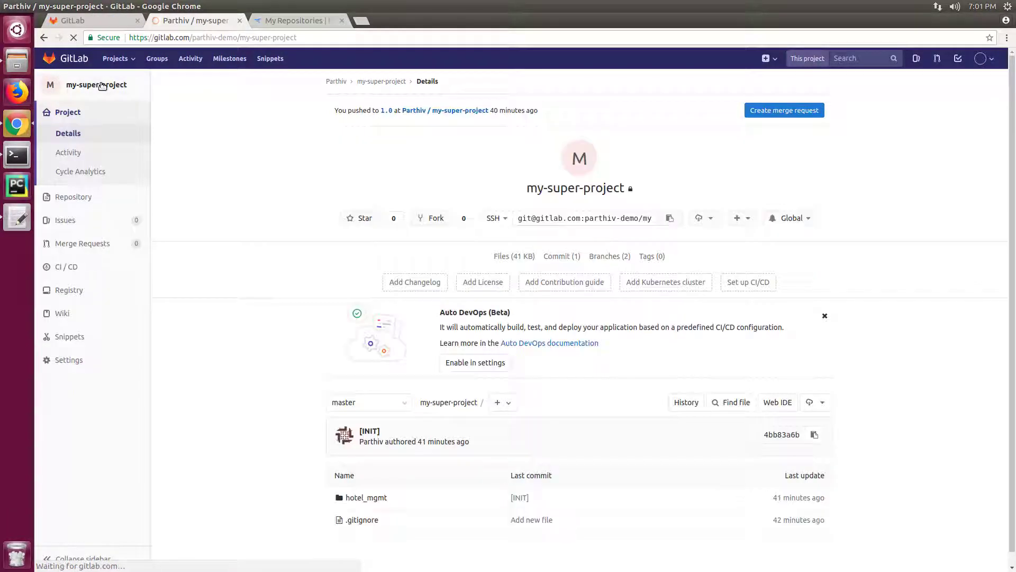
{"action": "left_click_drag", "start_coordinate": [526, 189], "coordinate": [628, 189]}
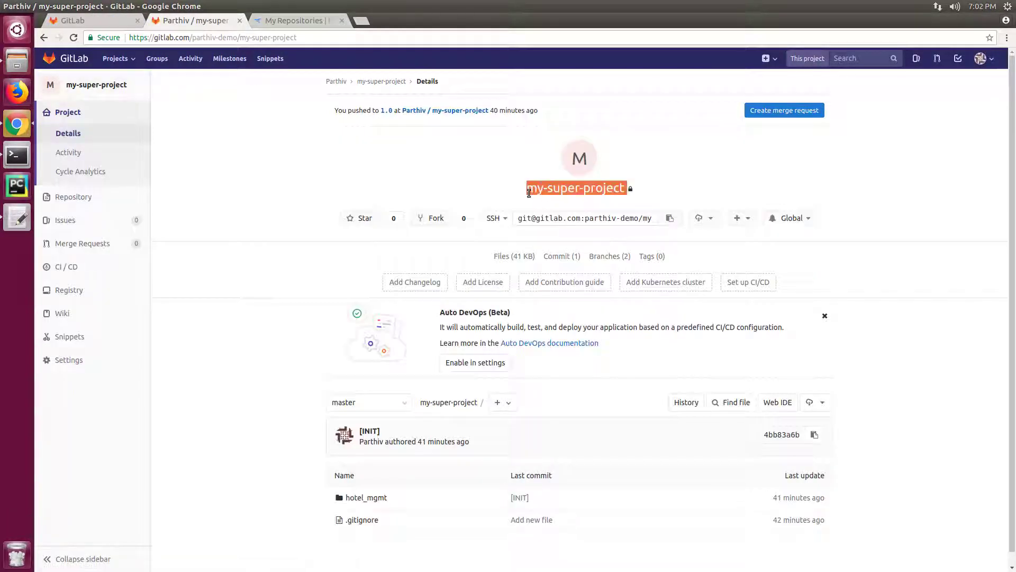
{"action": "left_click", "coordinate": [674, 187]}
{"action": "scroll", "coordinate": [674, 186], "scroll_direction": "down", "scroll_amount": 1}
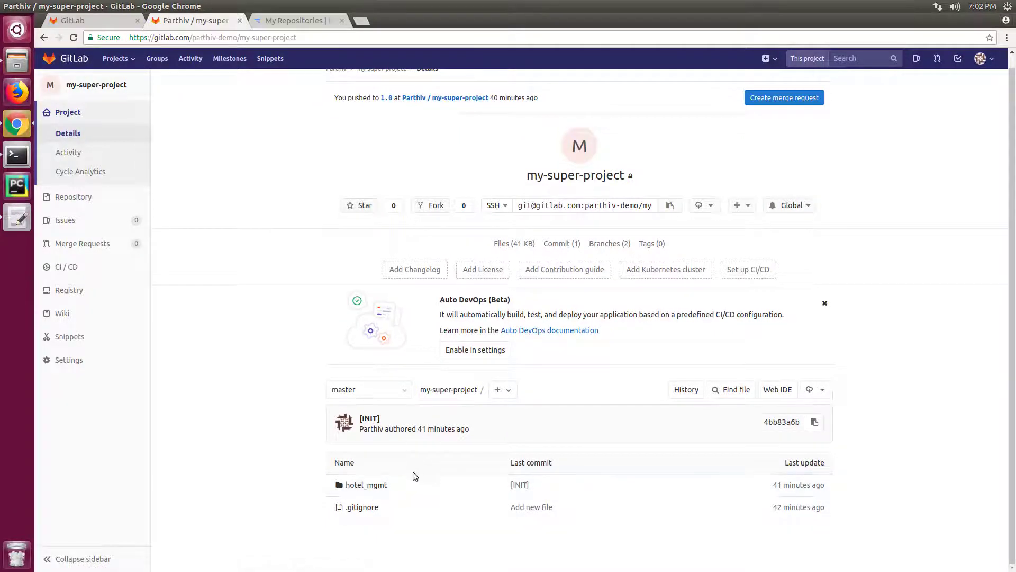
Step: View the branch 1.0 files (hotel_mgmt, .gitignore), then return to the Flectra Store repositories page
{"action": "left_click", "coordinate": [402, 393]}
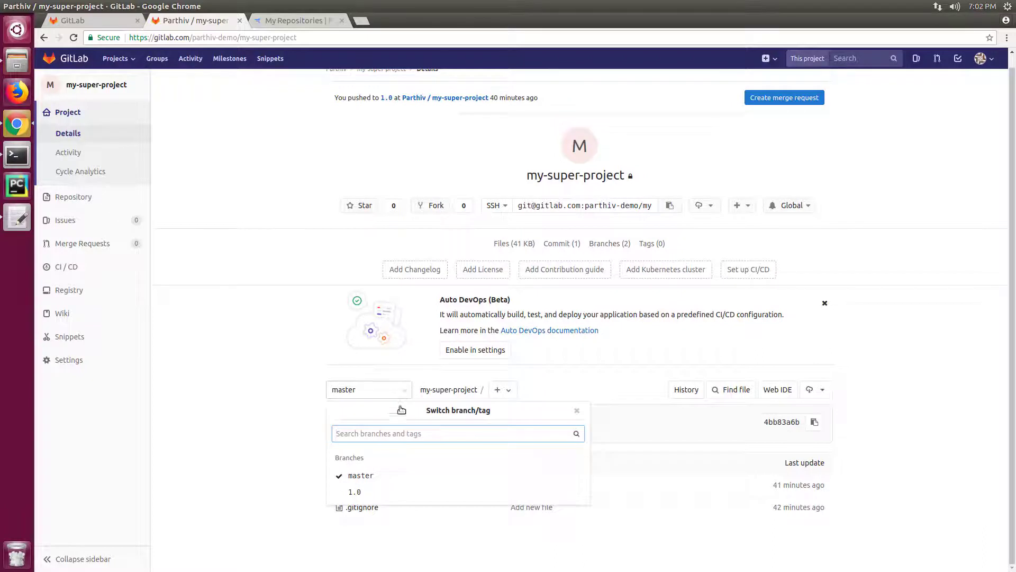
{"action": "left_click", "coordinate": [377, 493]}
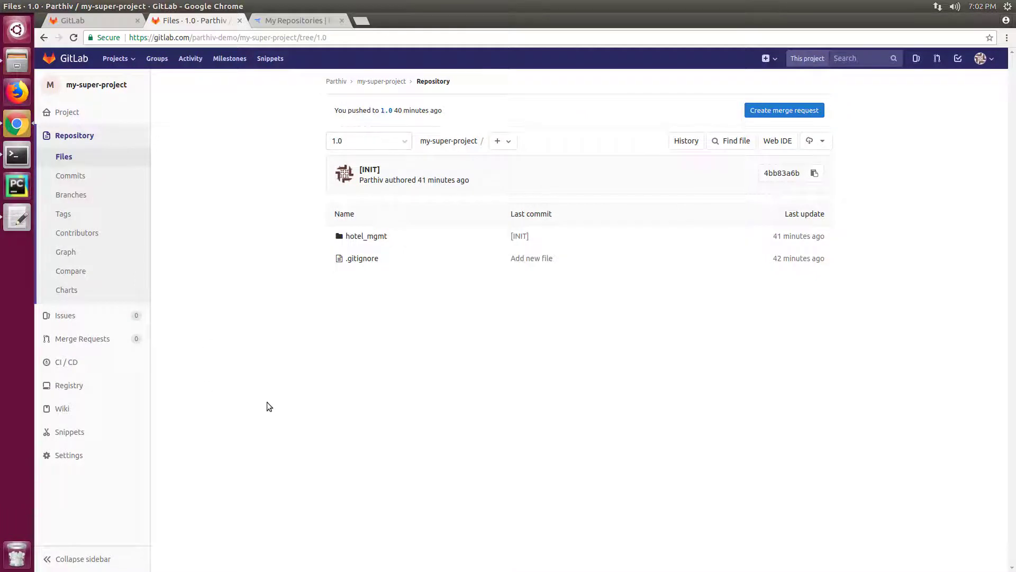
{"action": "left_click", "coordinate": [306, 23]}
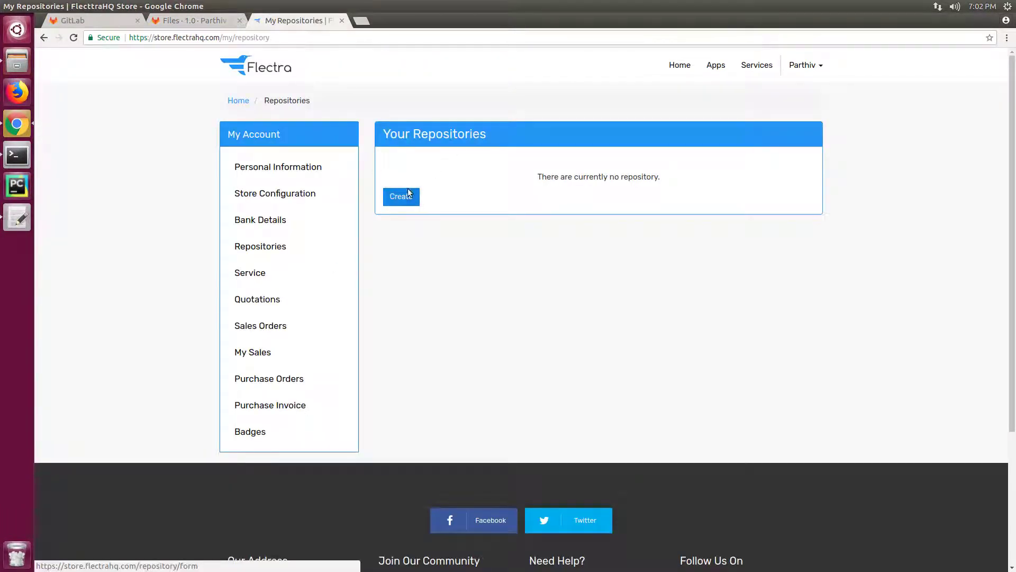
Step: Add flectrahq-apps (FlectraHQ Apps) to my-super-project as a Reporter, then return to the project overview
{"action": "left_click", "coordinate": [199, 24]}
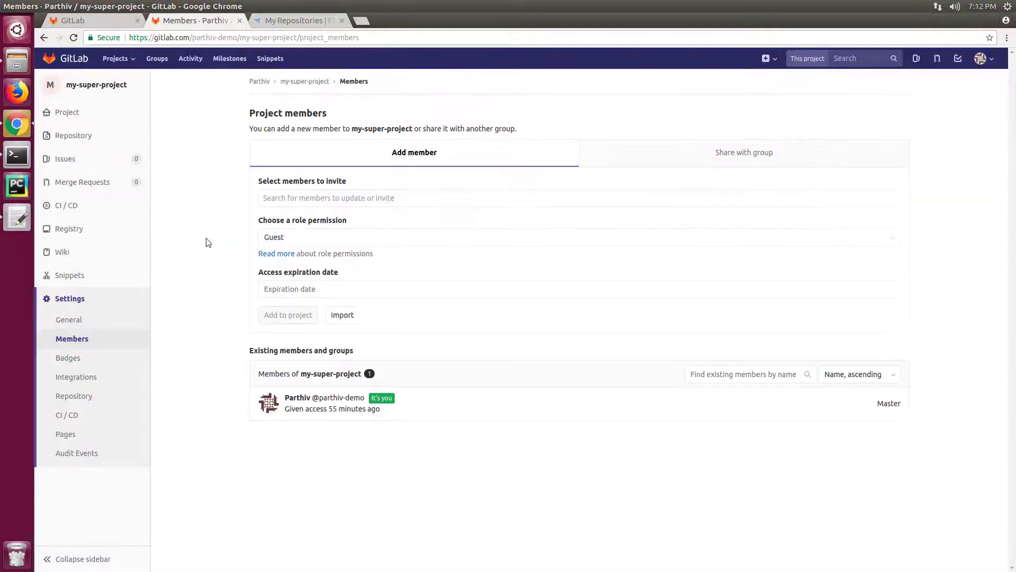
{"action": "left_click", "coordinate": [278, 200]}
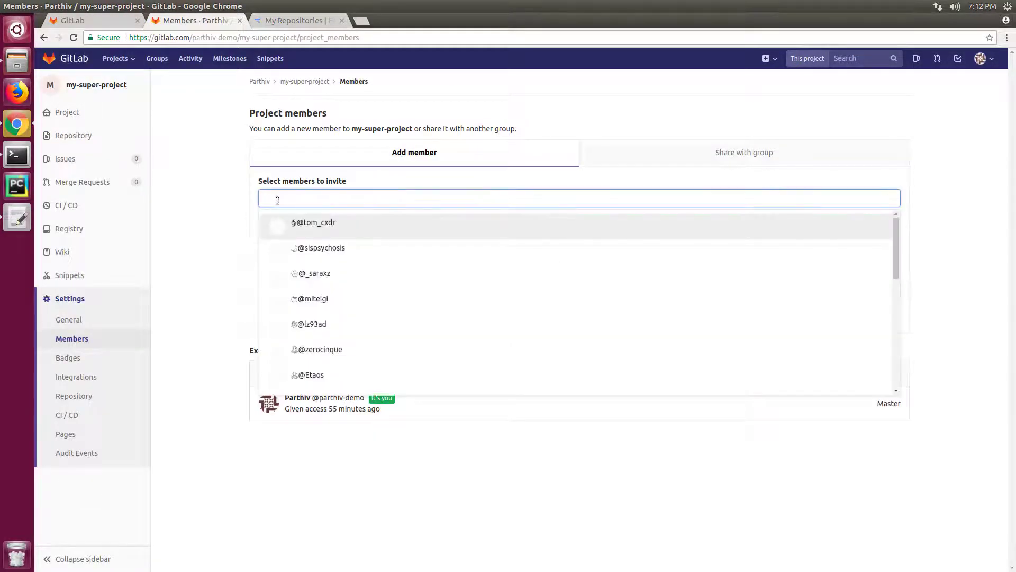
{"action": "type", "text": "flectra"}
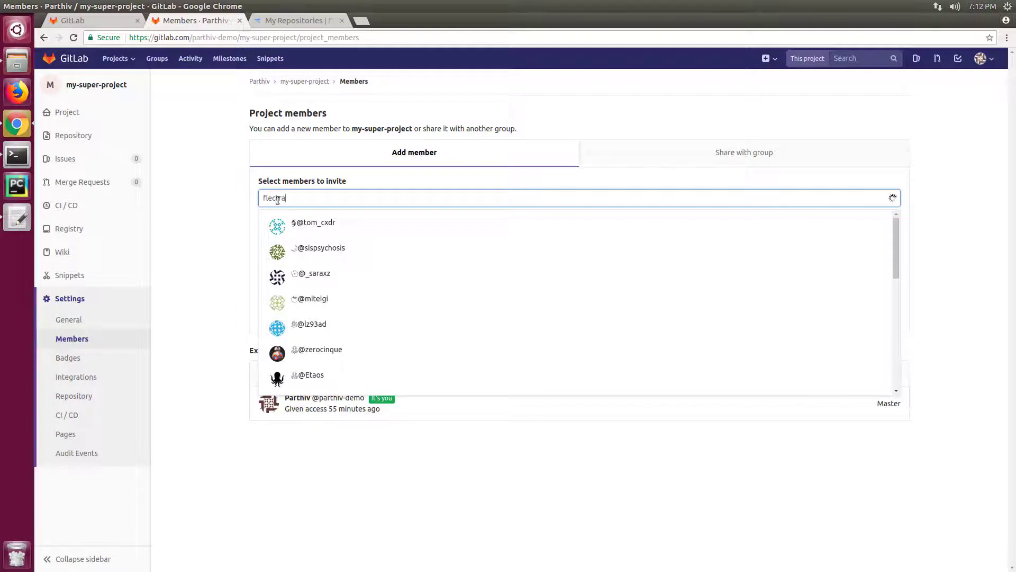
{"action": "type", "text": "hq-apps"}
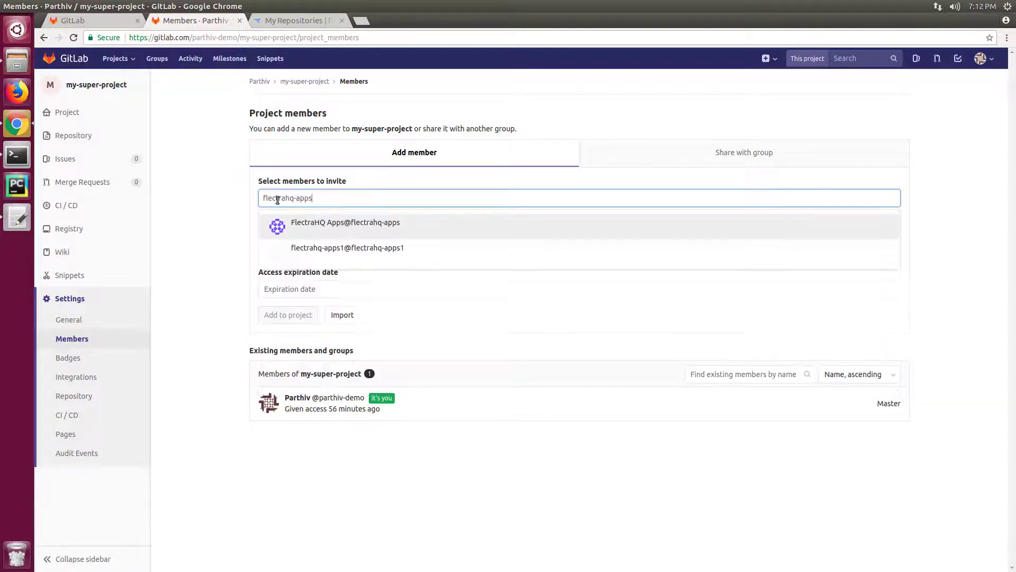
{"action": "left_click", "coordinate": [274, 226]}
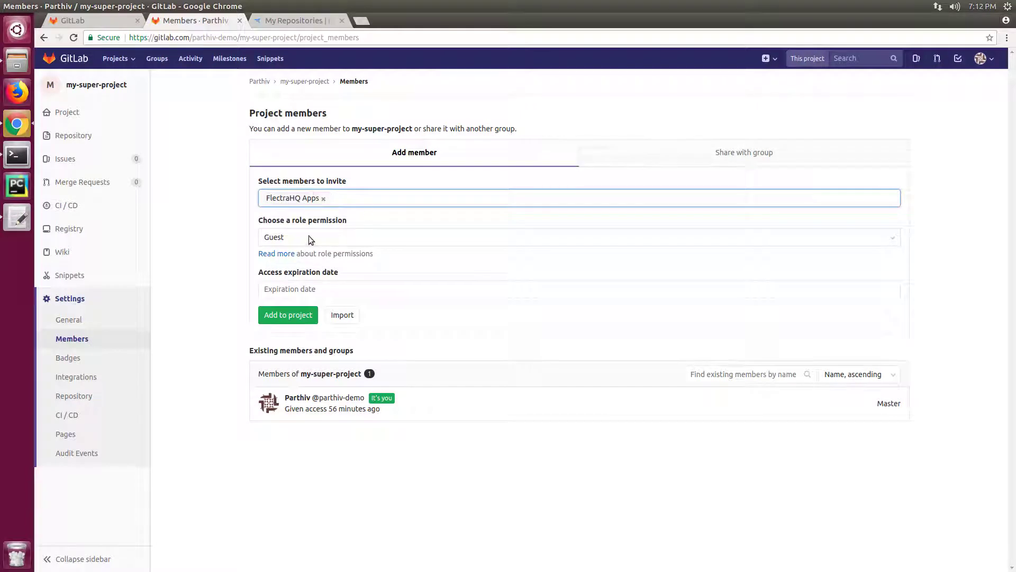
{"action": "left_click", "coordinate": [297, 233]}
{"action": "left_click", "coordinate": [284, 262]}
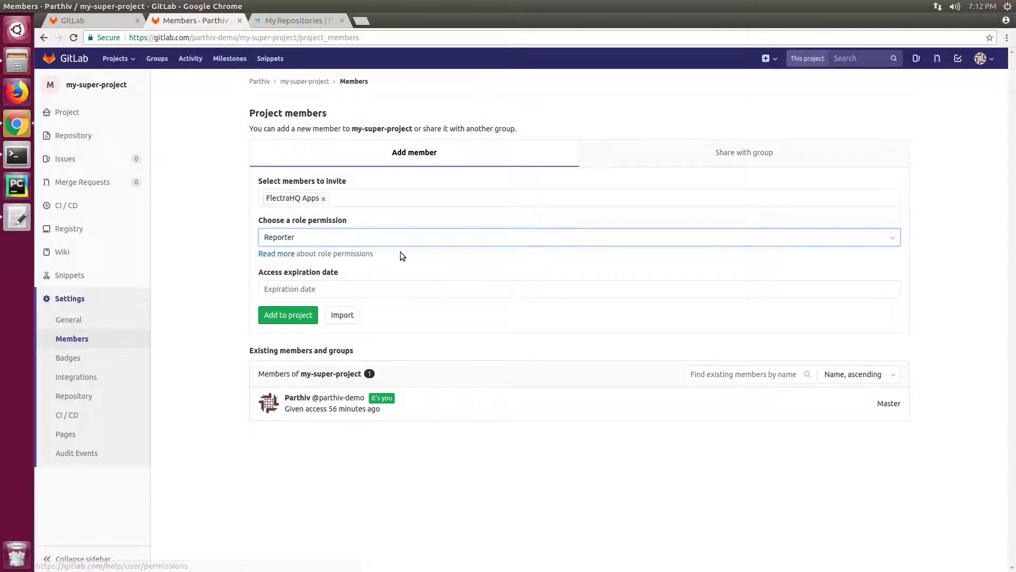
{"action": "left_click", "coordinate": [290, 317]}
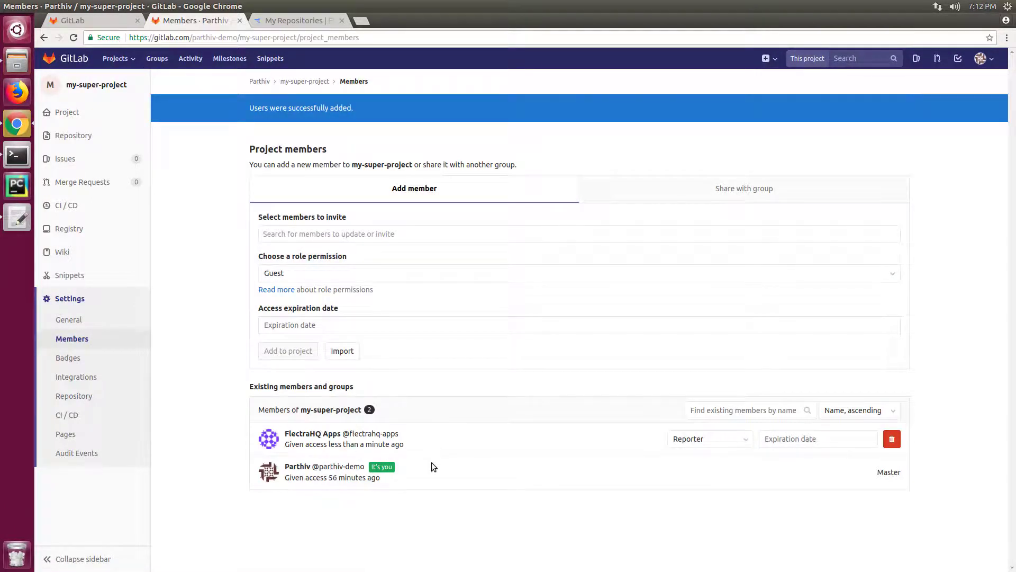
{"action": "left_click", "coordinate": [72, 114]}
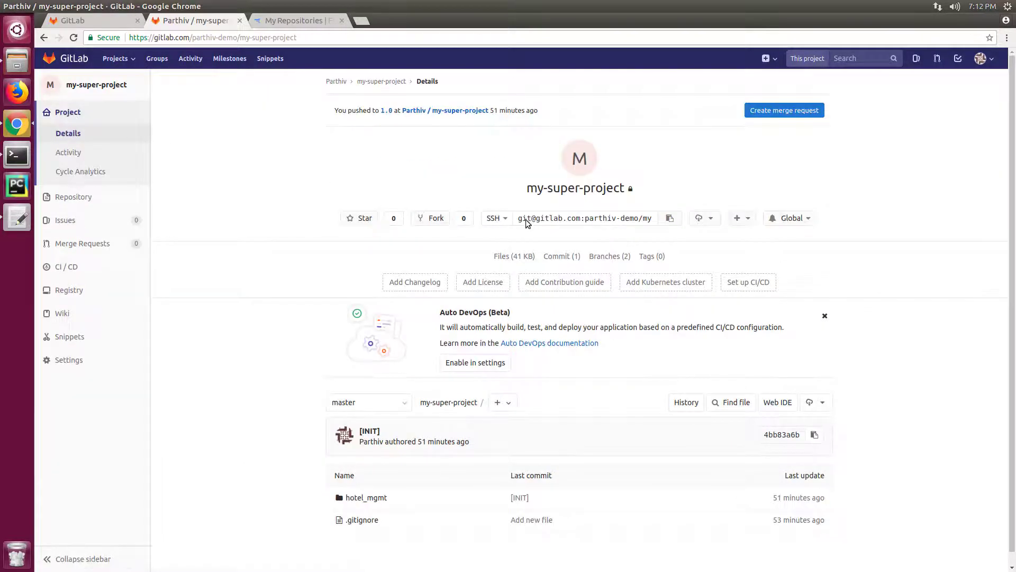
{"action": "left_click", "coordinate": [526, 220]}
Step: Copy my-super-project's SSH clone URL to the clipboard
{"action": "right_click", "coordinate": [527, 220]}
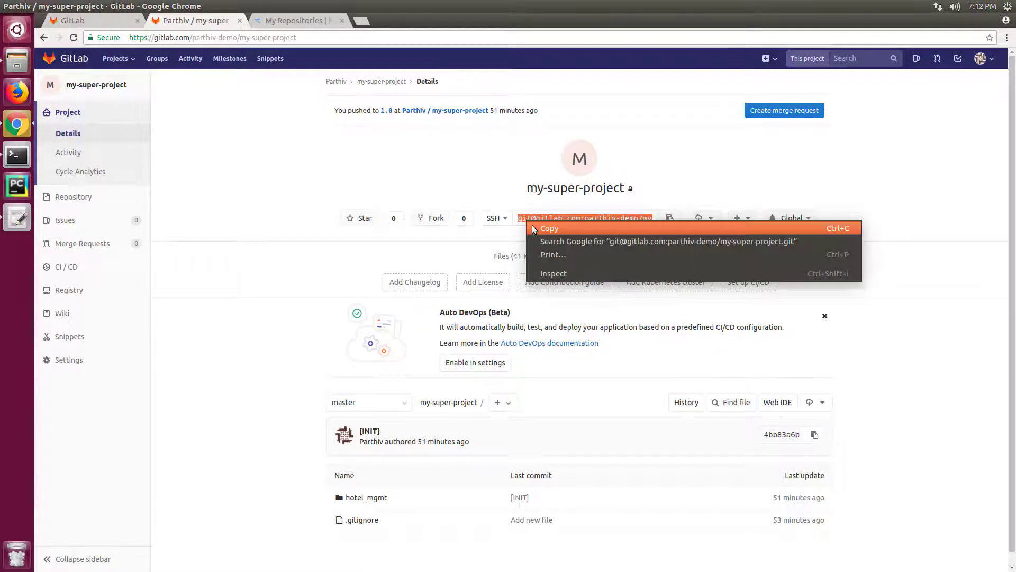
{"action": "left_click", "coordinate": [530, 227]}
{"action": "left_click", "coordinate": [495, 220]}
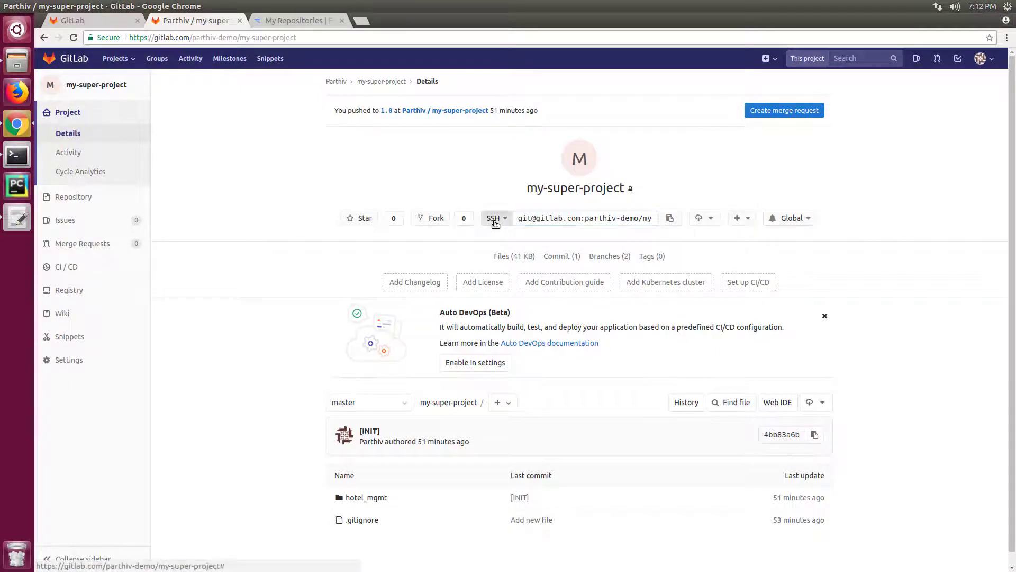
{"action": "left_click", "coordinate": [540, 217]}
{"action": "right_click", "coordinate": [533, 217]}
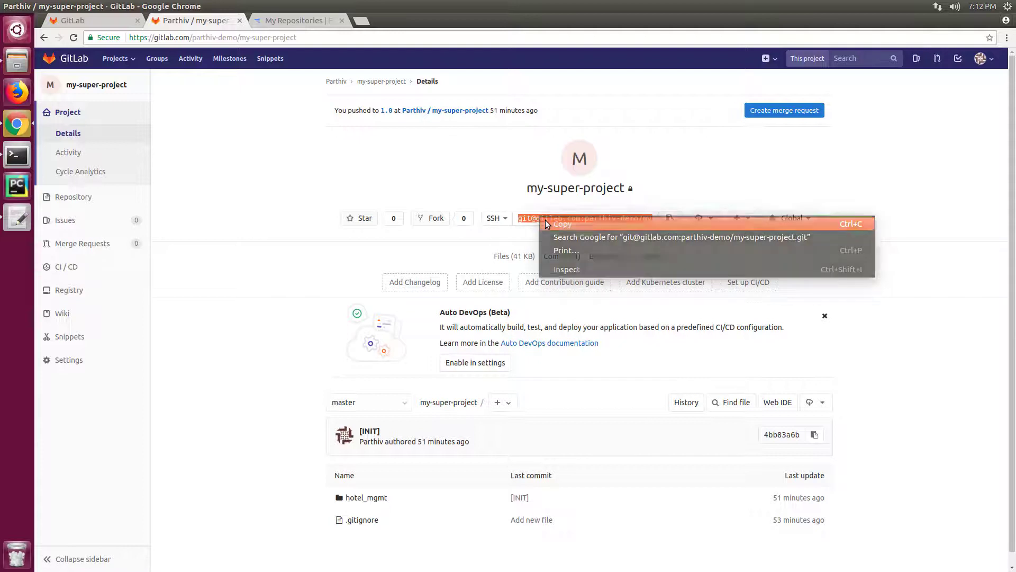
{"action": "left_click", "coordinate": [550, 219]}
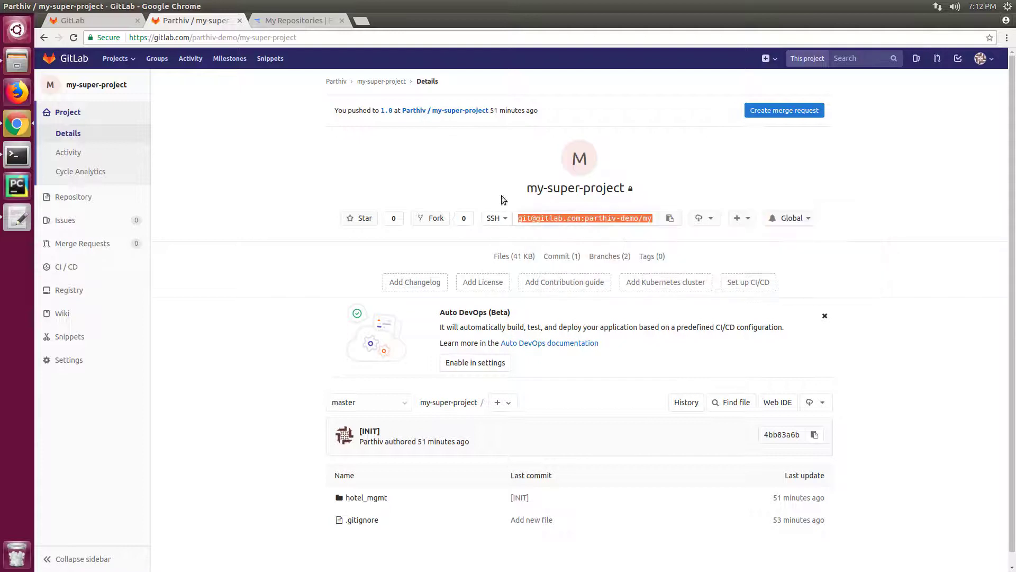
Step: Create a store repository with the pasted SSH clone path plus #1.0, price type independent, and submit it
{"action": "left_click", "coordinate": [290, 21]}
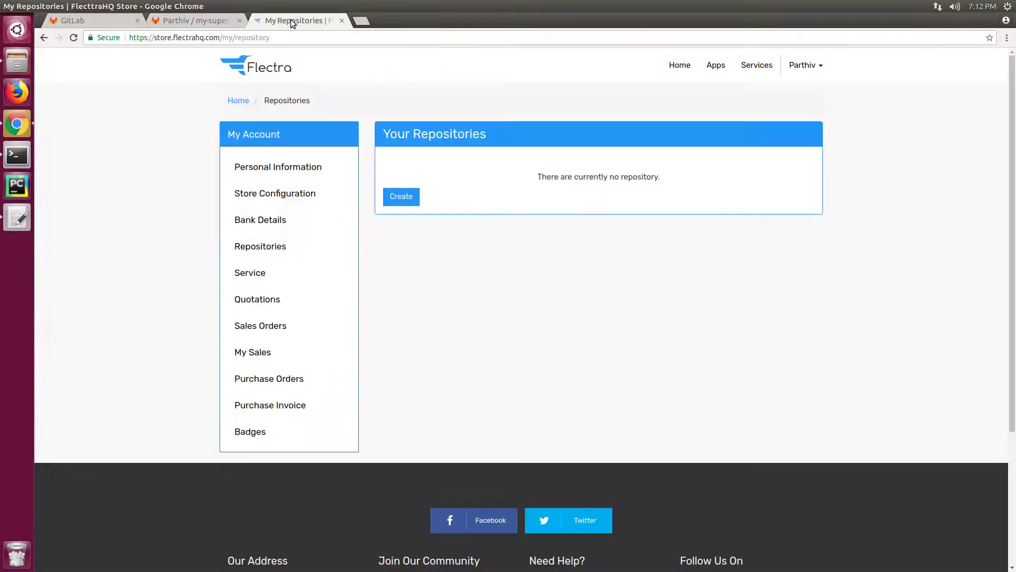
{"action": "left_click", "coordinate": [394, 197]}
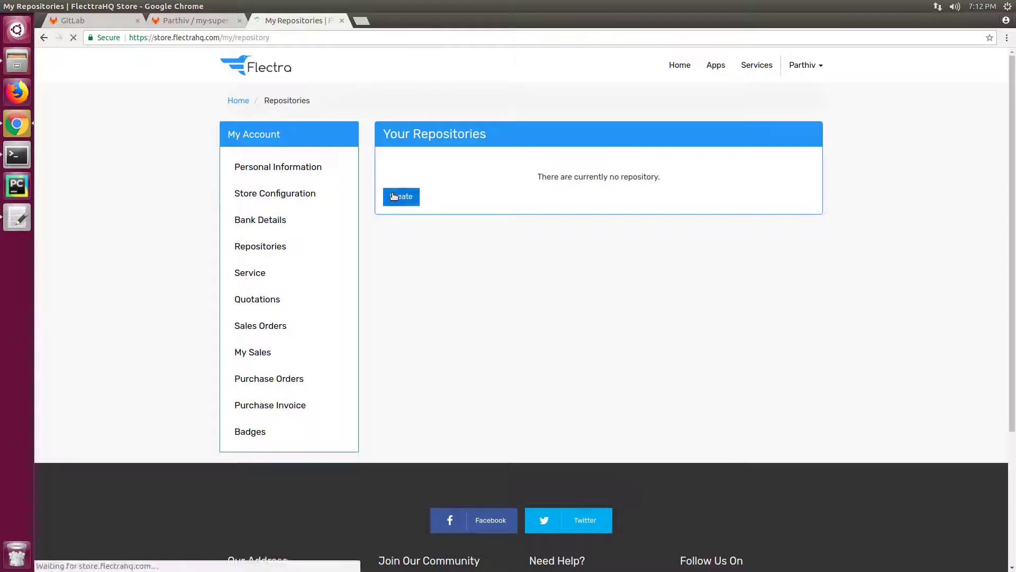
{"action": "left_click", "coordinate": [458, 178]}
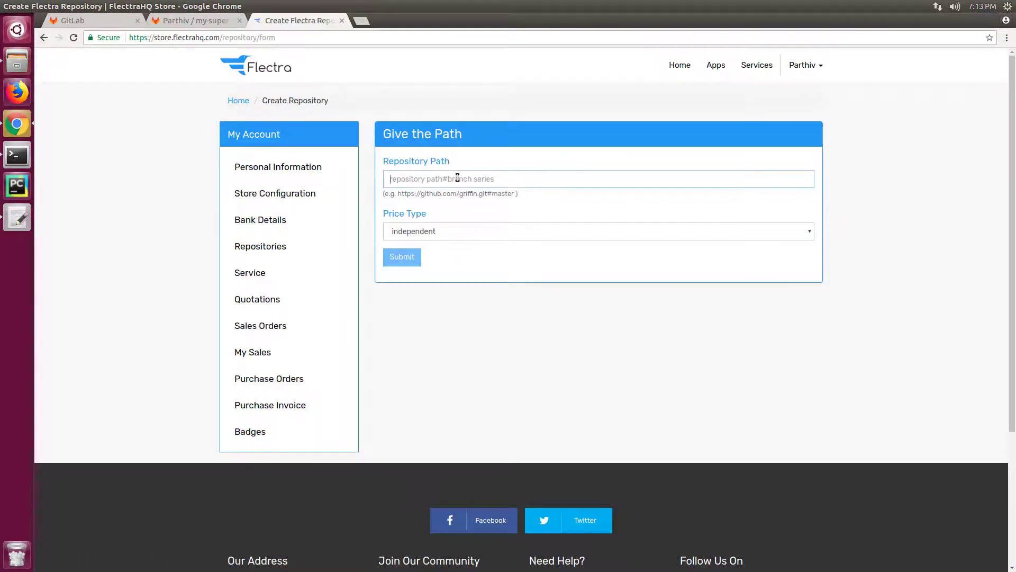
{"action": "key", "text": "ctrl+v"}
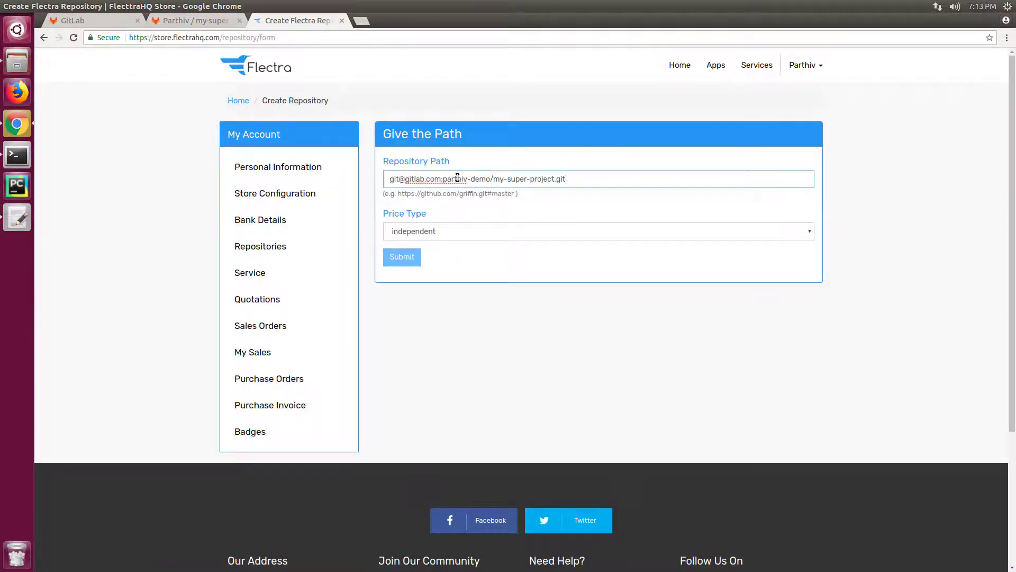
{"action": "type", "text": "#1.0"}
{"action": "key", "text": "Tab"}
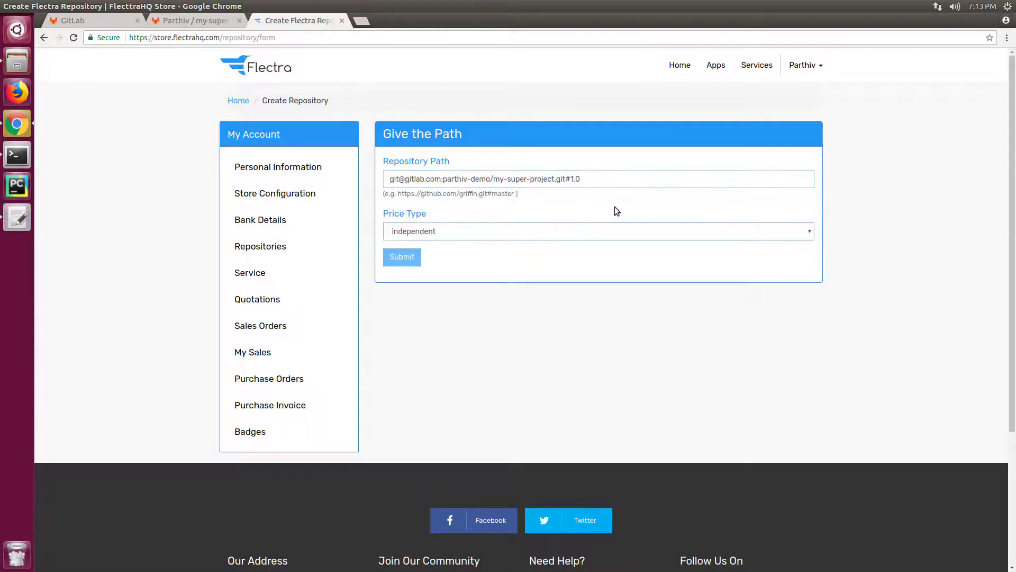
{"action": "left_click", "coordinate": [618, 206]}
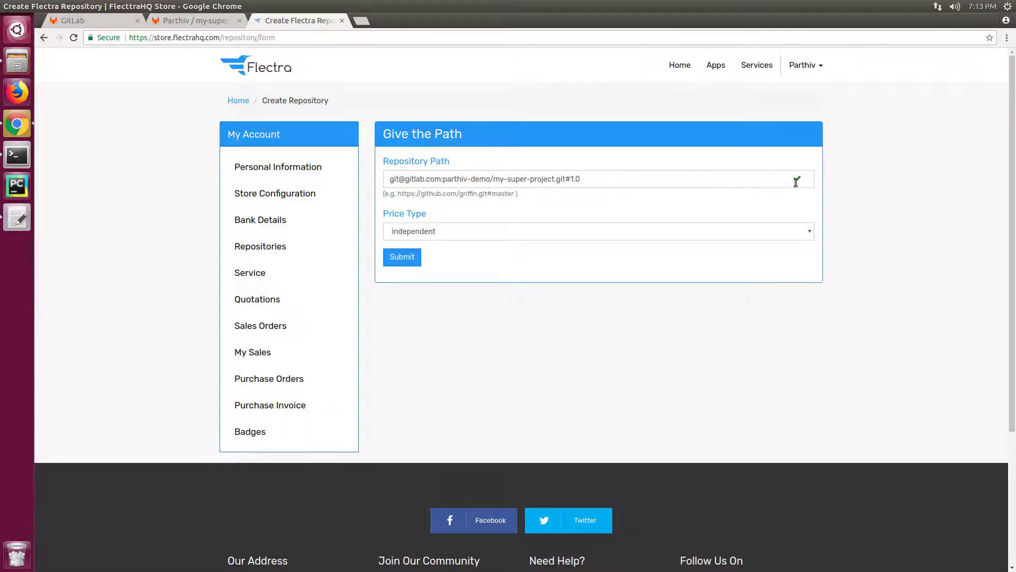
{"action": "left_click", "coordinate": [394, 261]}
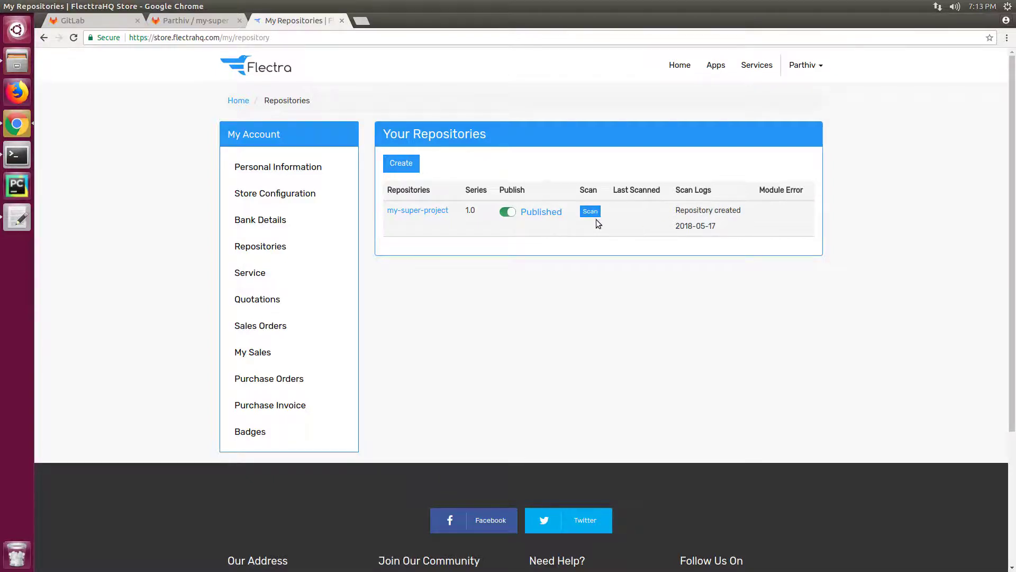
Step: Scan my-super-project and open its module list showing the Hotel Management Module
{"action": "left_click", "coordinate": [591, 212]}
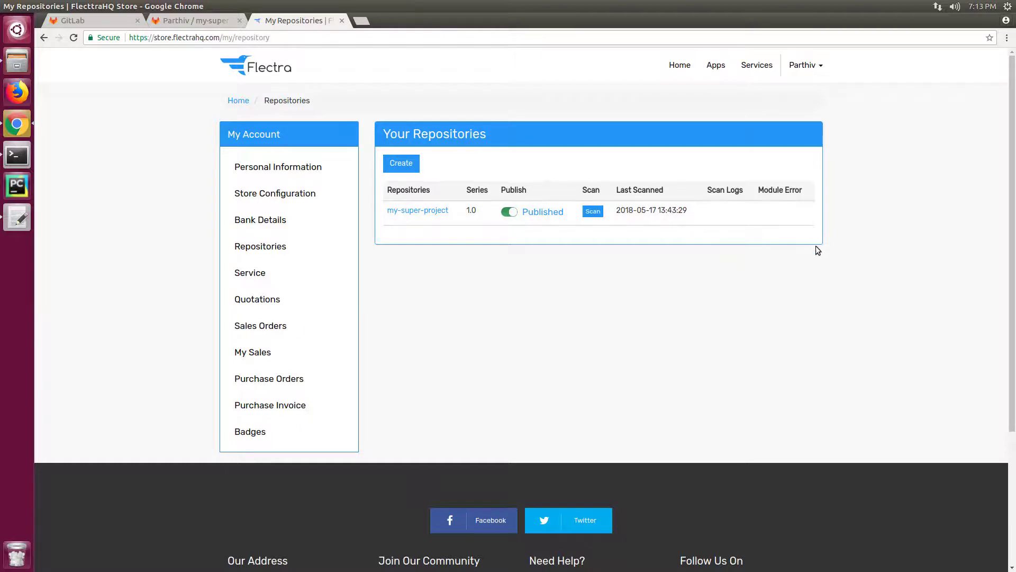
{"action": "left_click", "coordinate": [426, 211]}
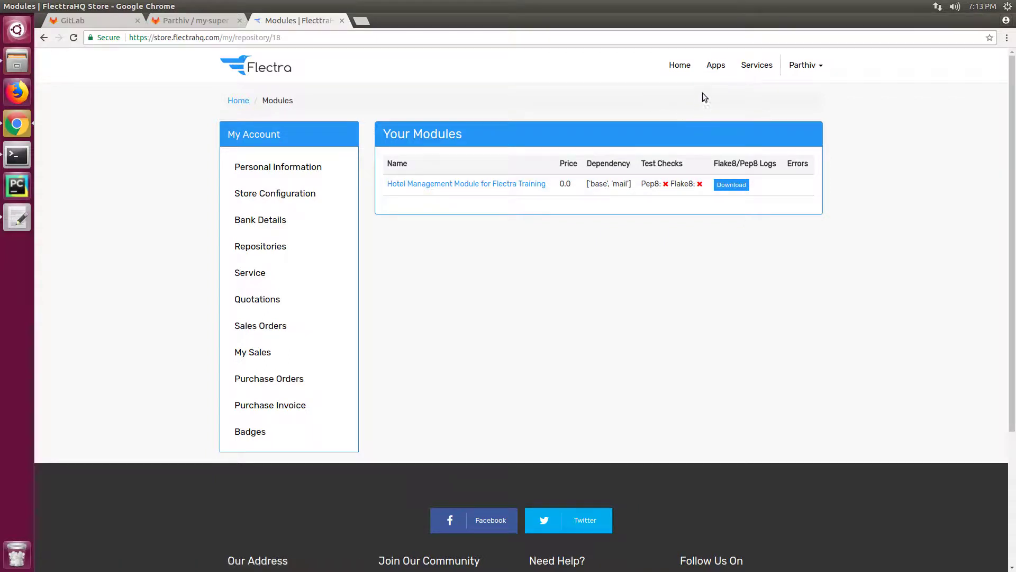
Step: Open the Hotel Management Module for Flectra Training listing from the apps page and look through it
{"action": "left_click", "coordinate": [713, 66]}
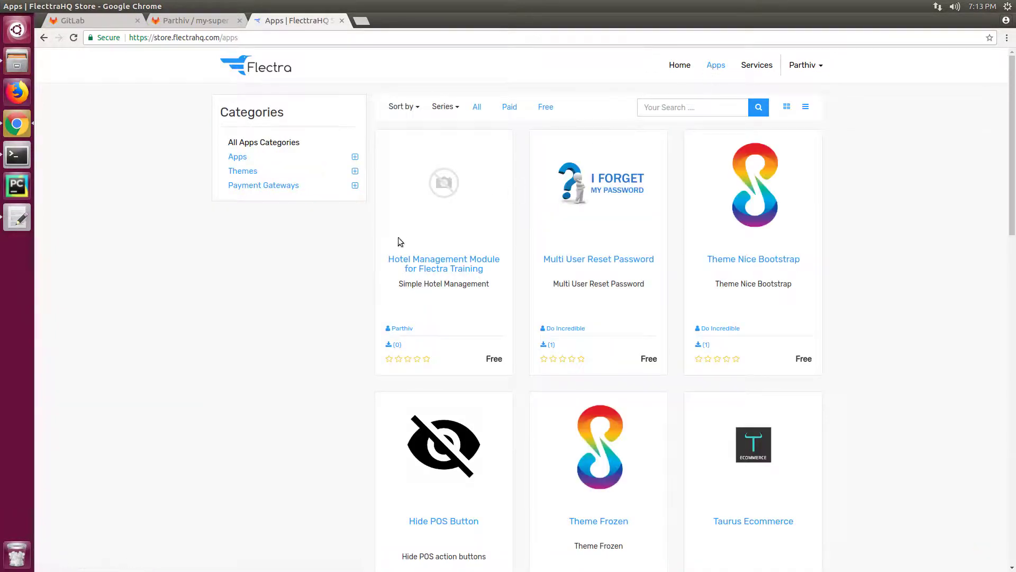
{"action": "left_click", "coordinate": [440, 261]}
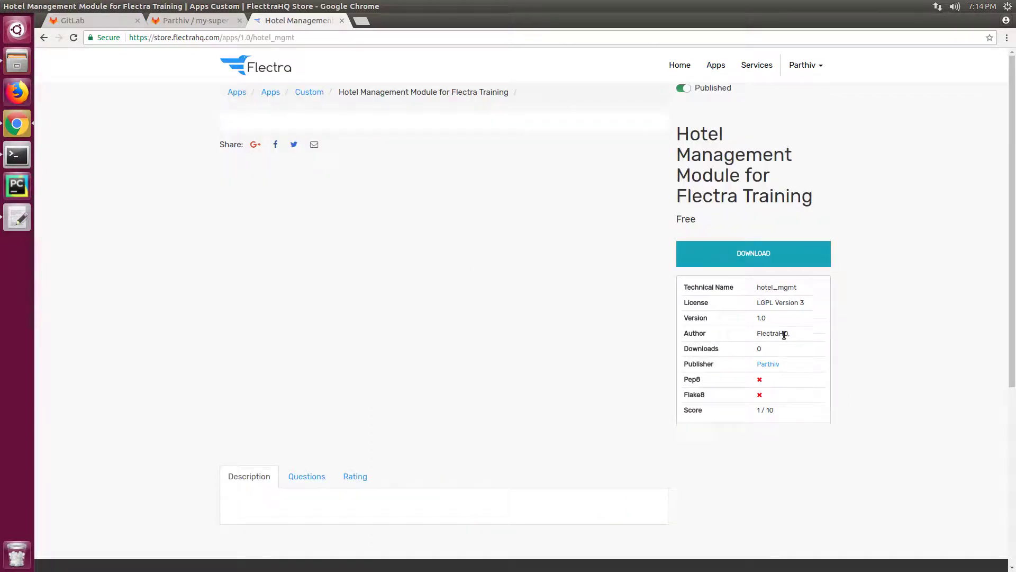
{"action": "scroll", "coordinate": [862, 354], "scroll_direction": "down", "scroll_amount": 5}
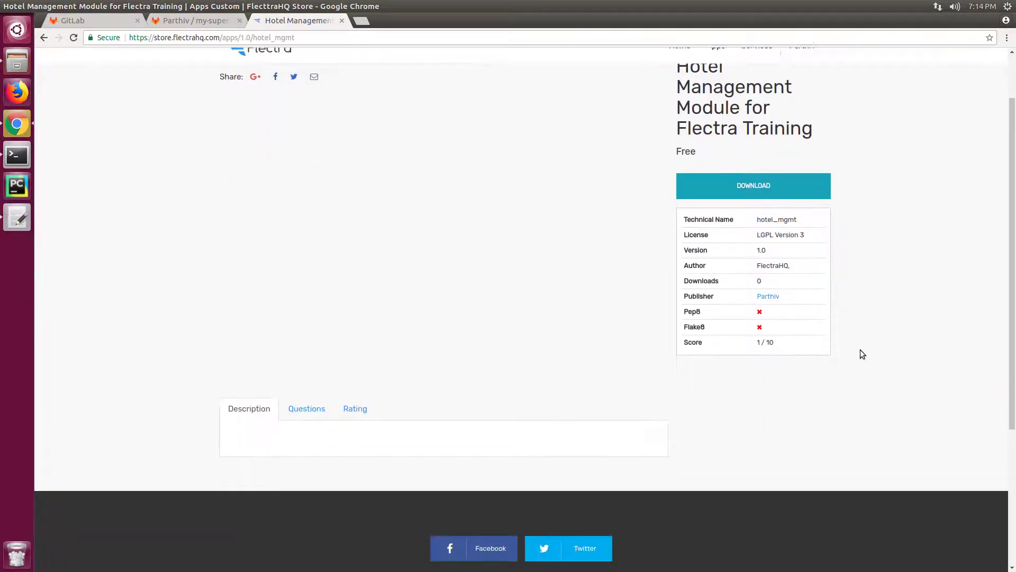
{"action": "scroll", "coordinate": [862, 354], "scroll_direction": "up", "scroll_amount": 4}
{"action": "scroll", "coordinate": [862, 353], "scroll_direction": "up", "scroll_amount": 1}
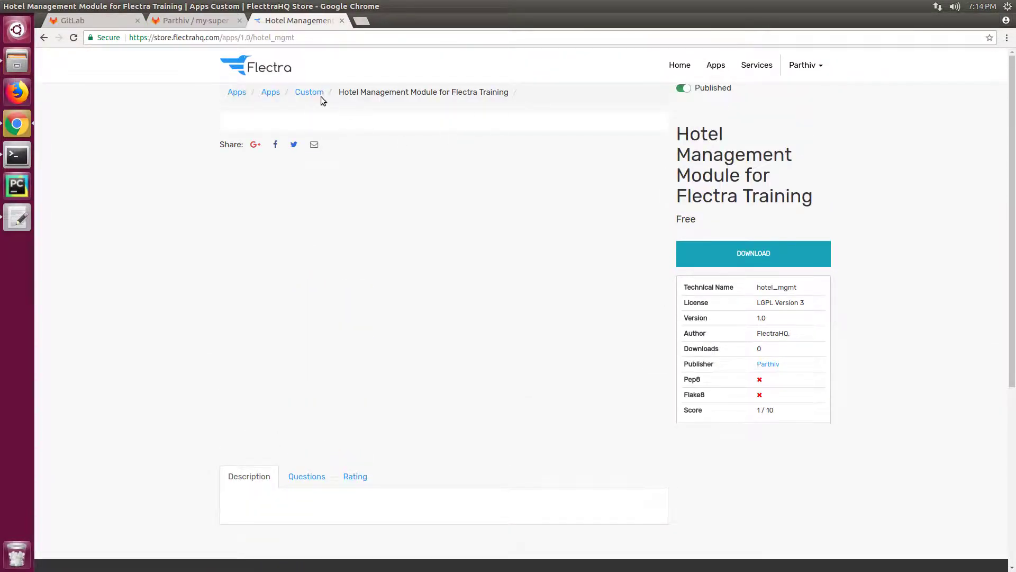
Step: Go to My Account's Repositories page, showing my-super-project series 1.0 as Published
{"action": "left_click", "coordinate": [800, 68]}
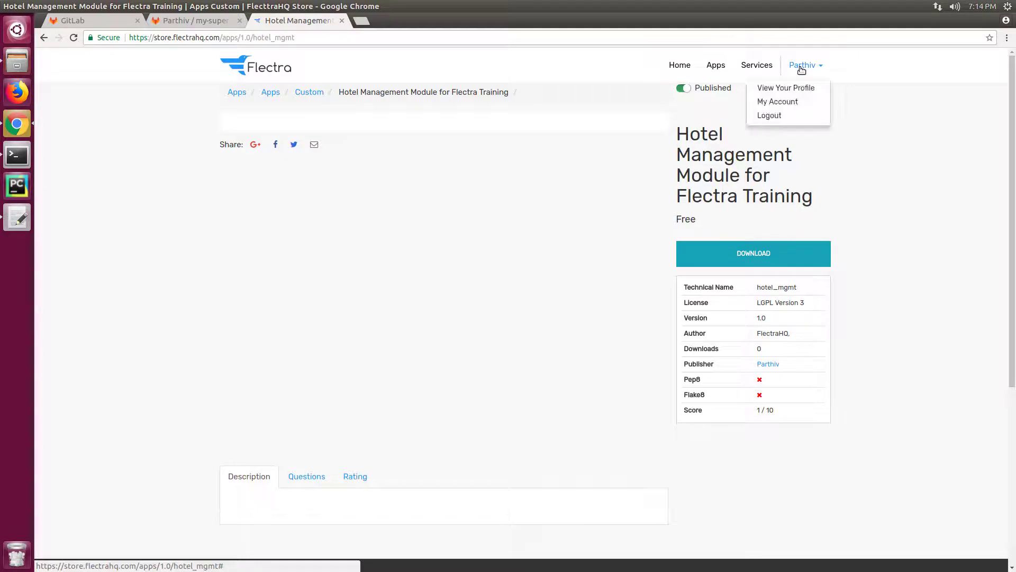
{"action": "left_click", "coordinate": [783, 103]}
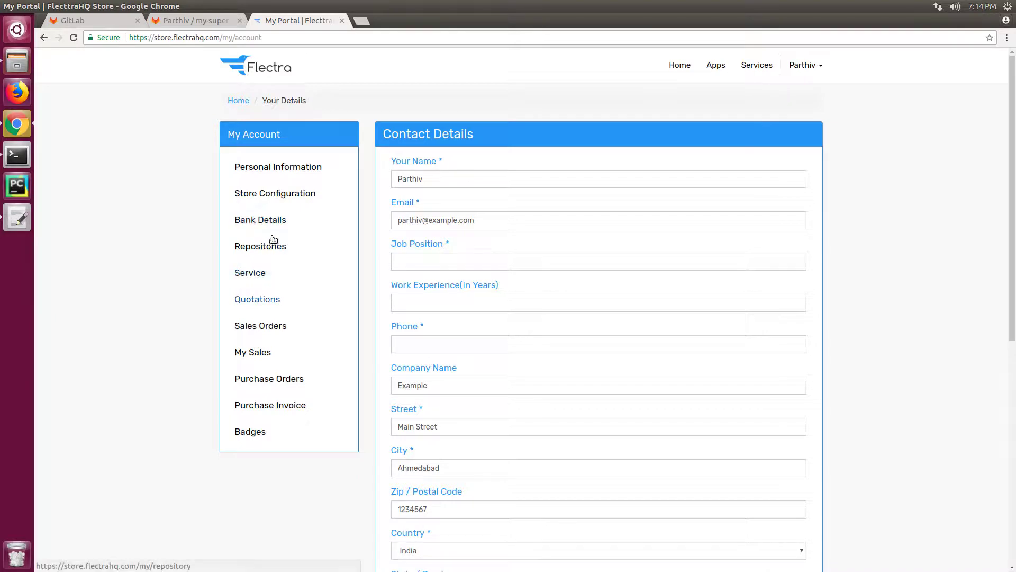
{"action": "left_click", "coordinate": [267, 245]}
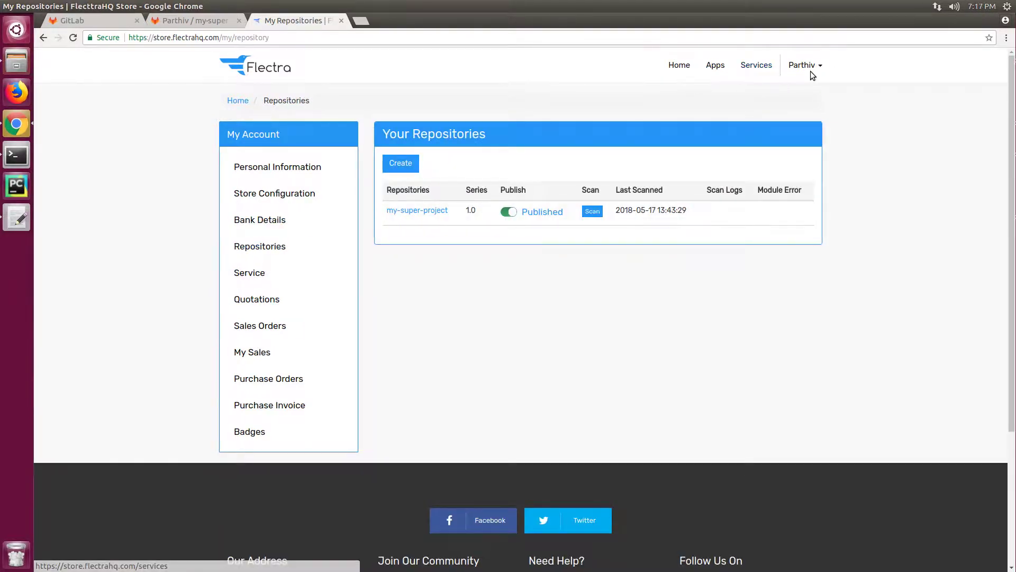
Step: Load store.flectrahq.com in a new private, signed-out window and browse its Apps catalogue
{"action": "key", "text": "ctrl+shift+n"}
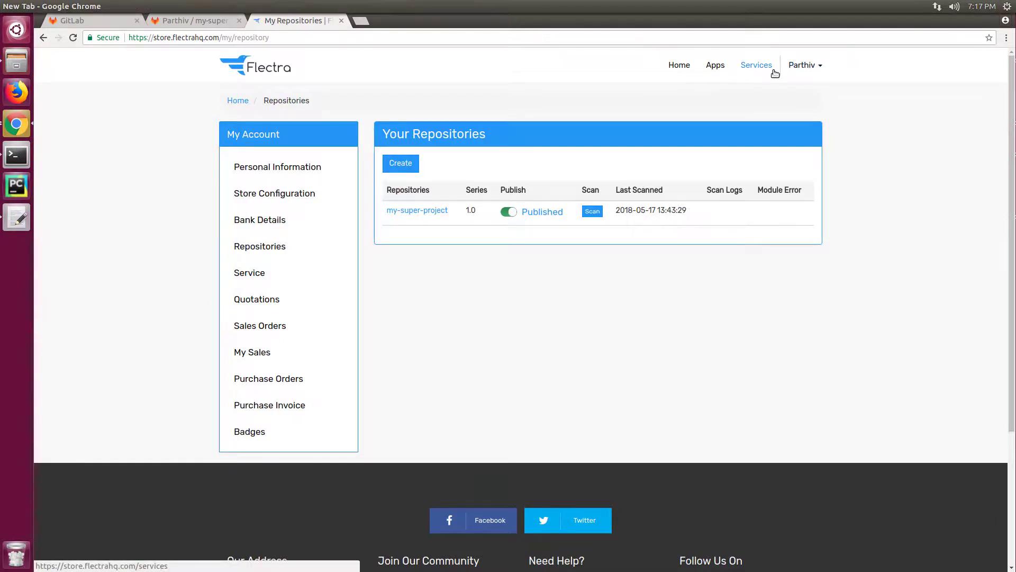
{"action": "type", "text": "s"}
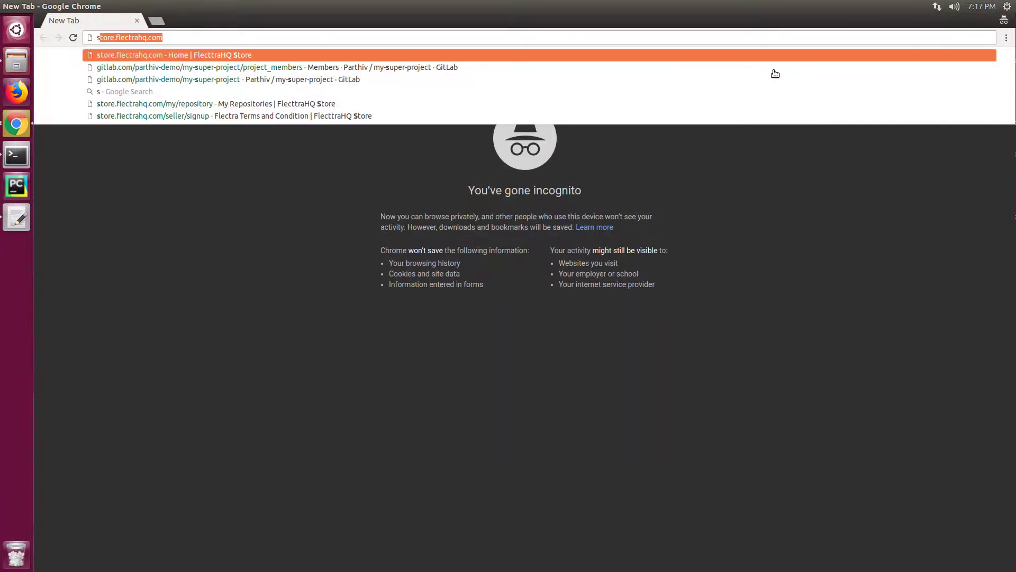
{"action": "key", "text": "Return"}
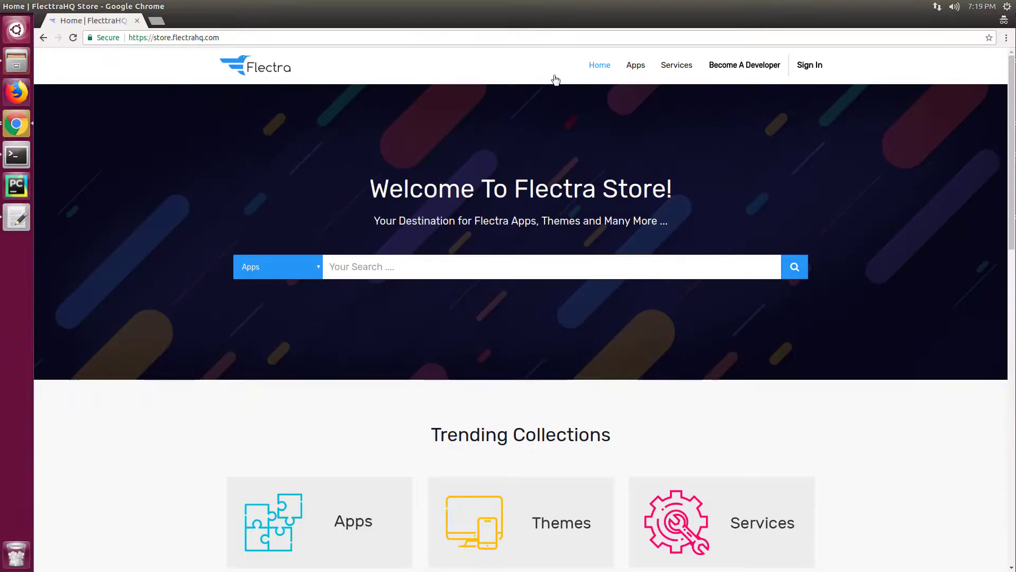
{"action": "left_click", "coordinate": [636, 67]}
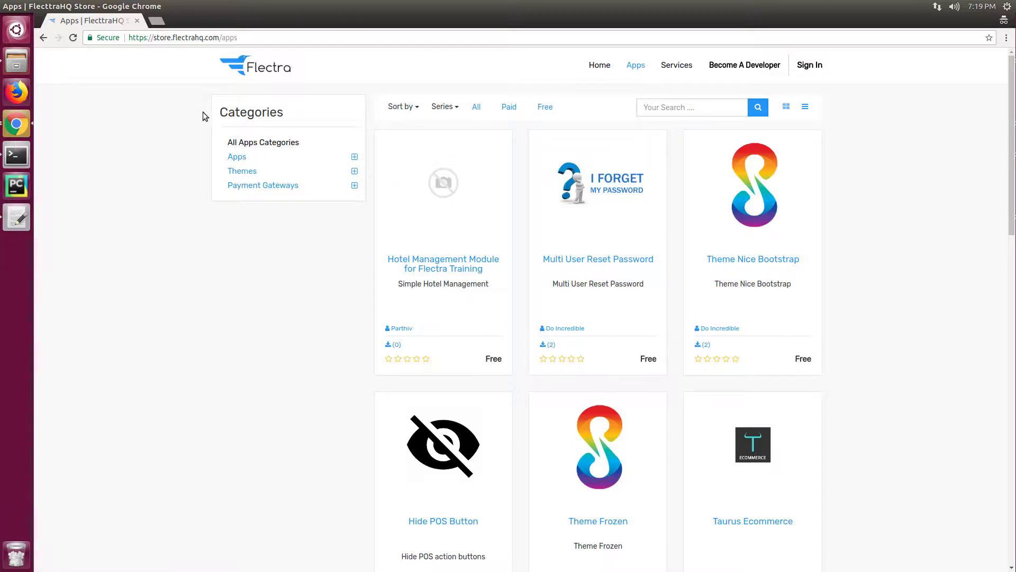
Step: Toggle my-super-project to Unpublished in the repositories window, then return to the private Apps window
{"action": "left_click", "coordinate": [17, 124]}
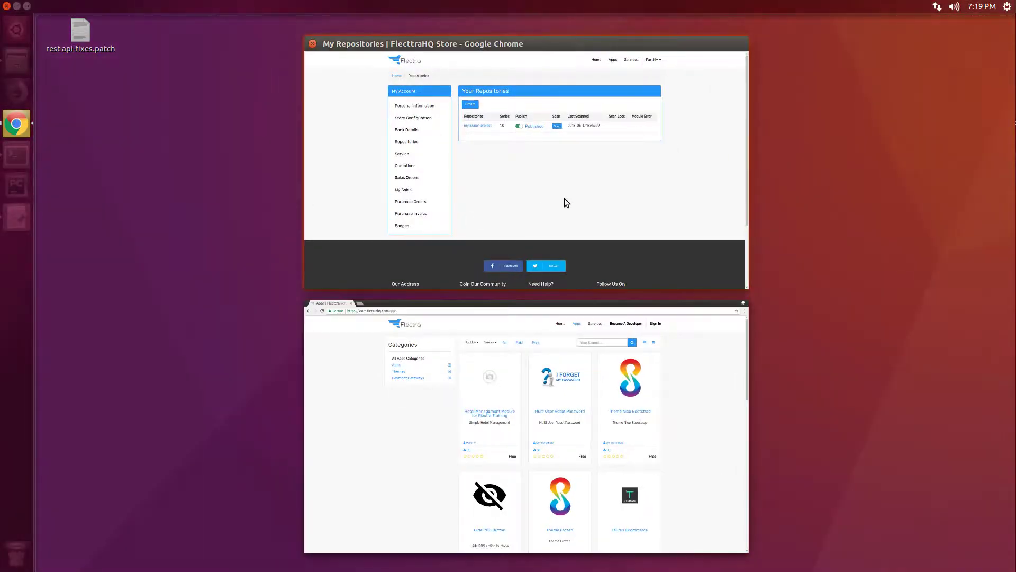
{"action": "left_click", "coordinate": [564, 198]}
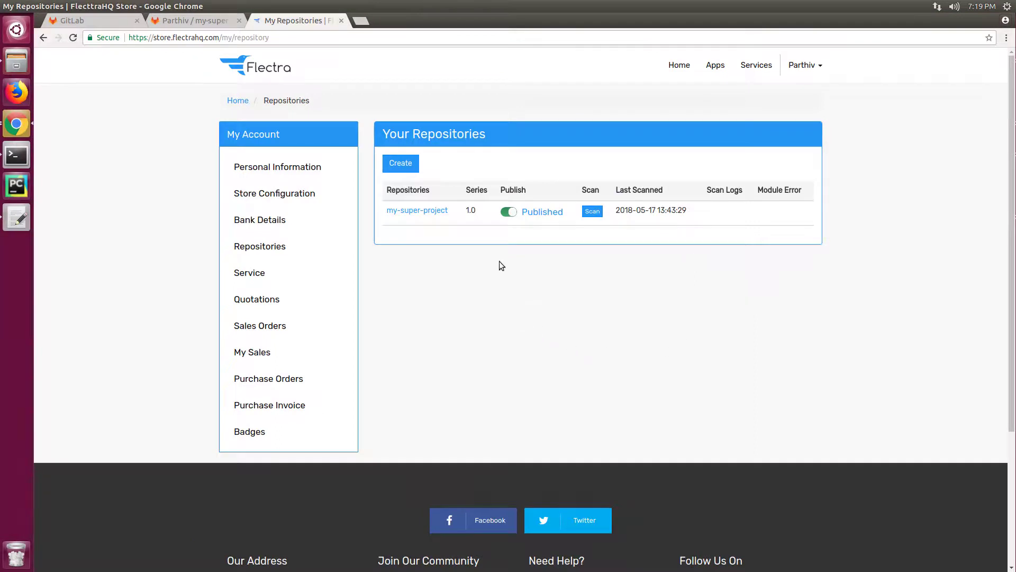
{"action": "left_click", "coordinate": [508, 213]}
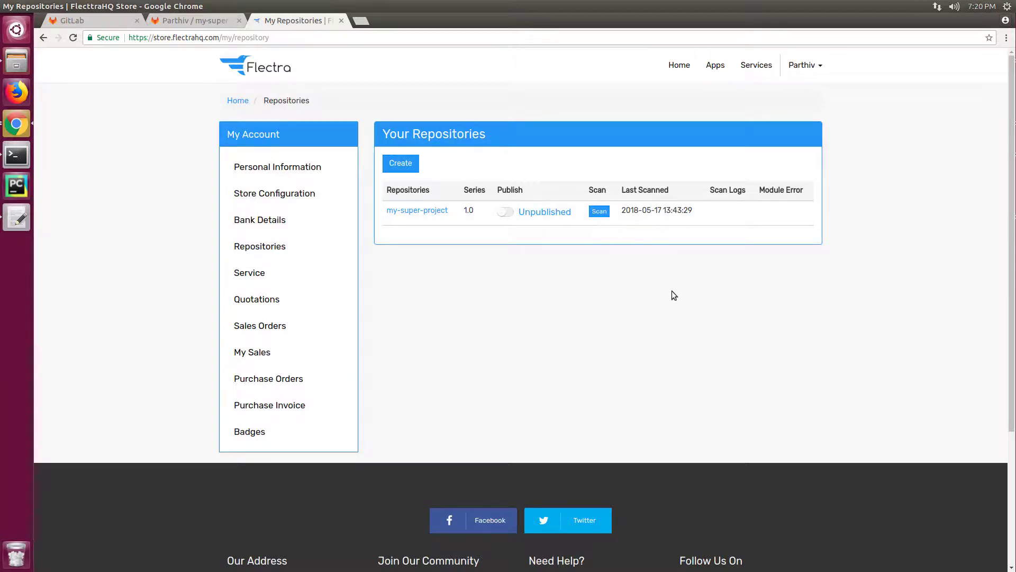
{"action": "left_click", "coordinate": [16, 124]}
{"action": "left_click", "coordinate": [335, 165]}
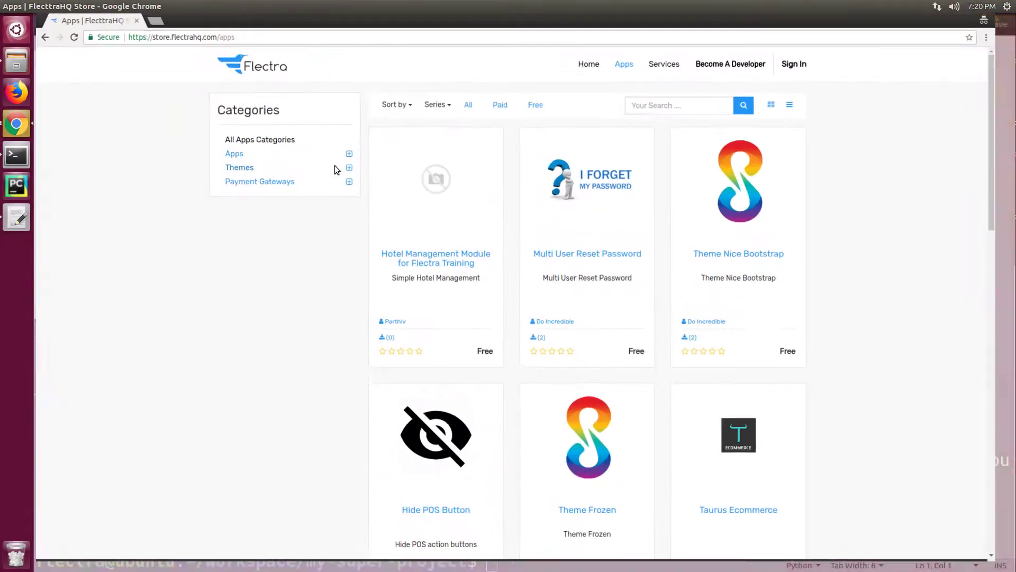
Step: Reload the signed-out catalogue and search 'hotel', which now shows 'No product defined'
{"action": "right_click", "coordinate": [137, 94]}
{"action": "left_click", "coordinate": [150, 128]}
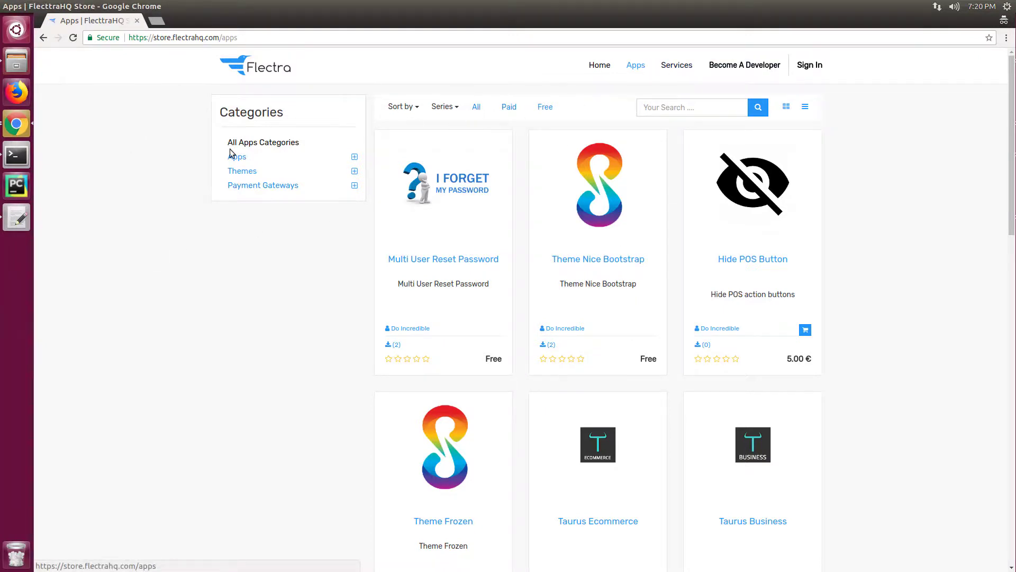
{"action": "left_click", "coordinate": [648, 114]}
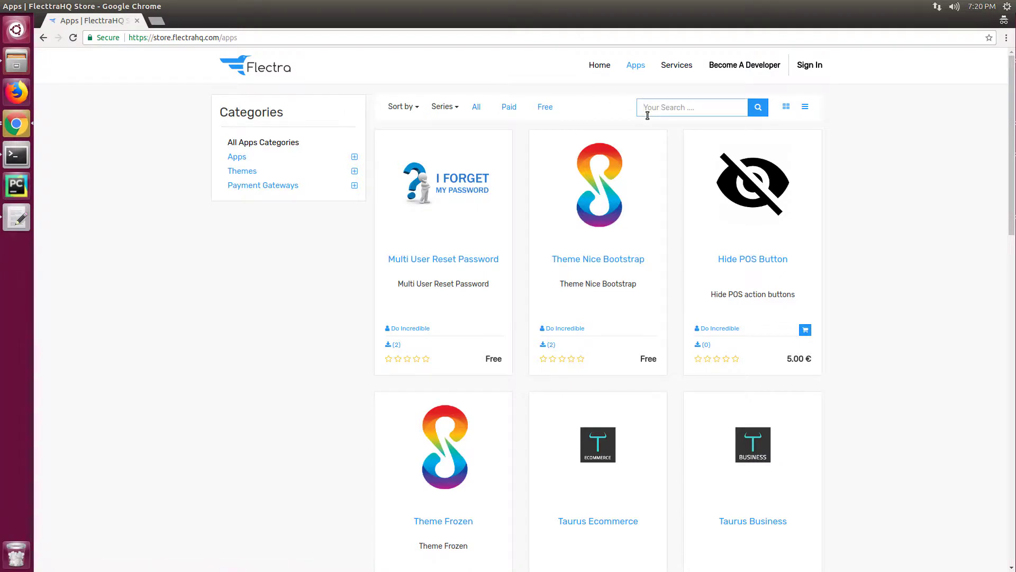
{"action": "type", "text": "hotel"}
{"action": "key", "text": "Return"}
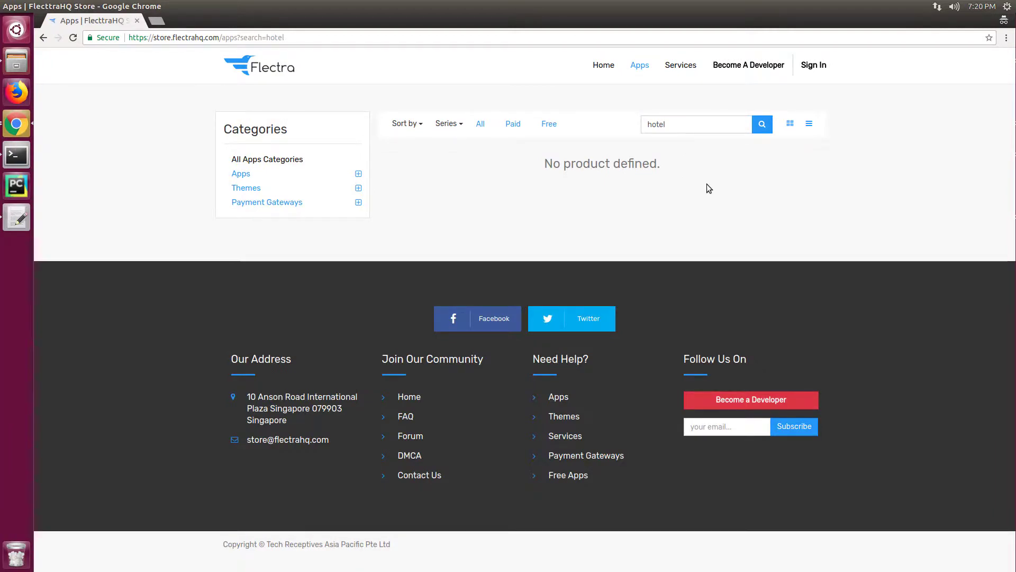
{"action": "left_click", "coordinate": [7, 129]}
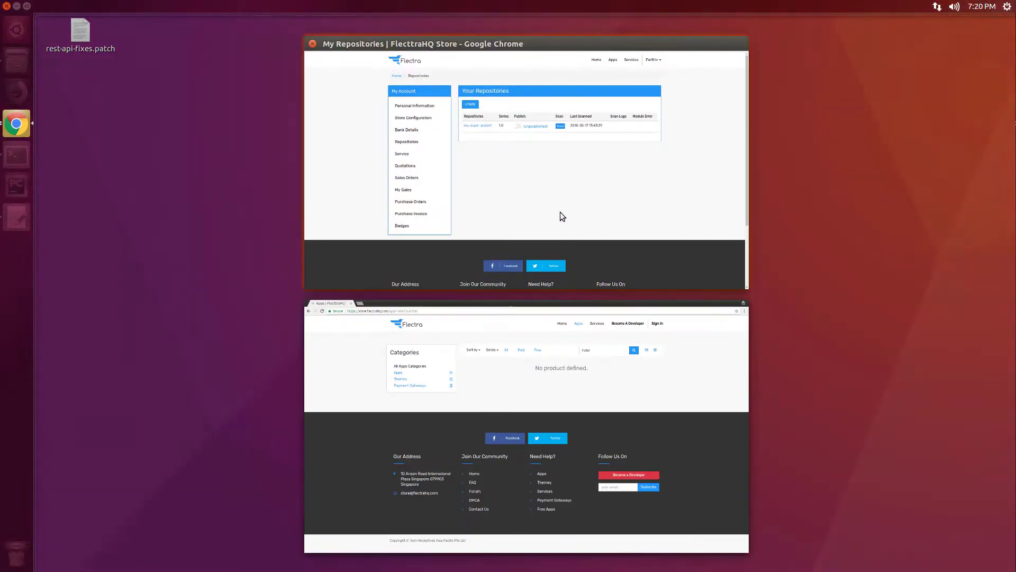
Step: In the repositories window, view Bank Details, Service, then My Sales, reading the bank-details note
{"action": "left_click", "coordinate": [560, 212]}
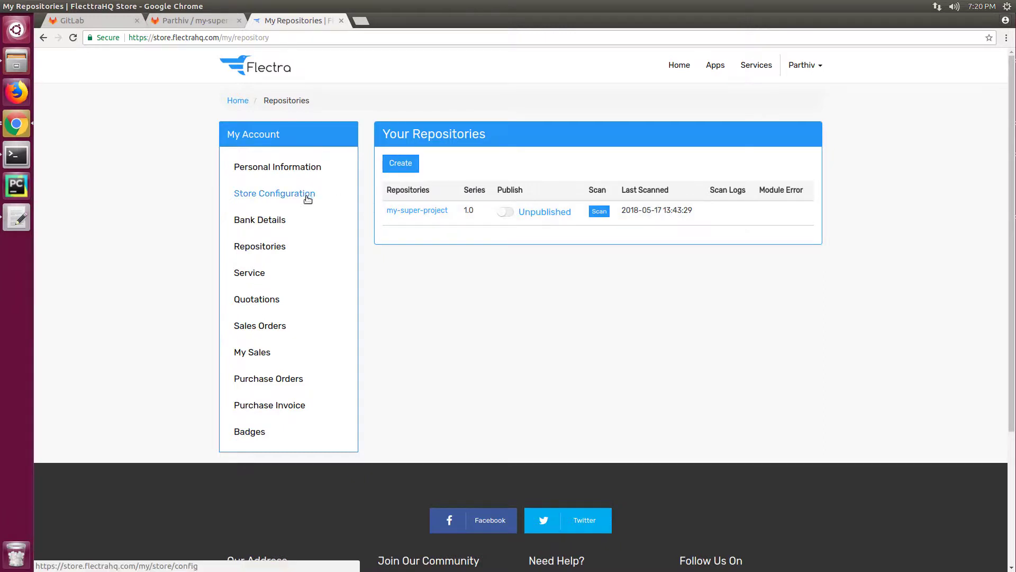
{"action": "left_click", "coordinate": [274, 224]}
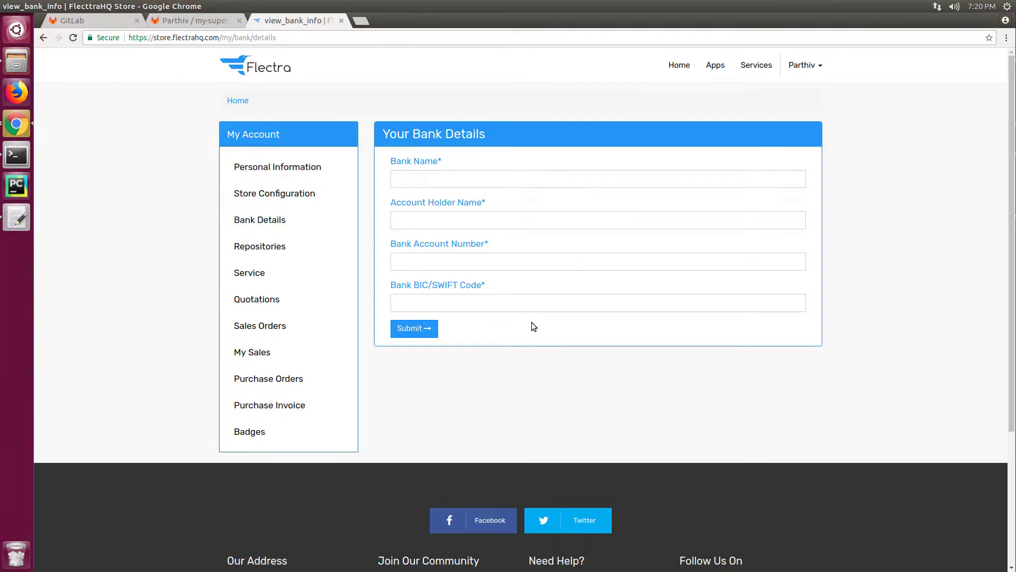
{"action": "left_click", "coordinate": [249, 274]}
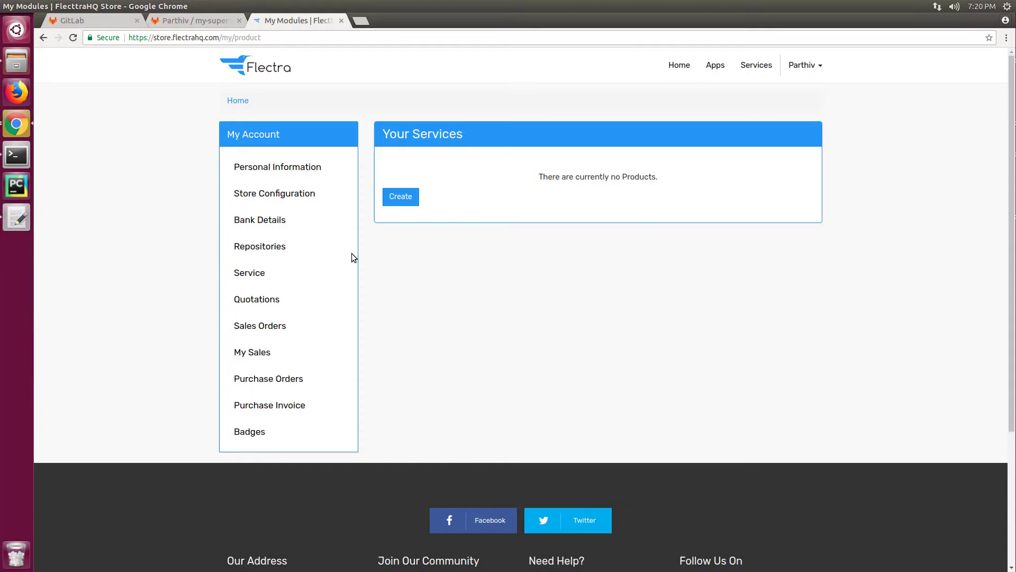
{"action": "left_click", "coordinate": [266, 353]}
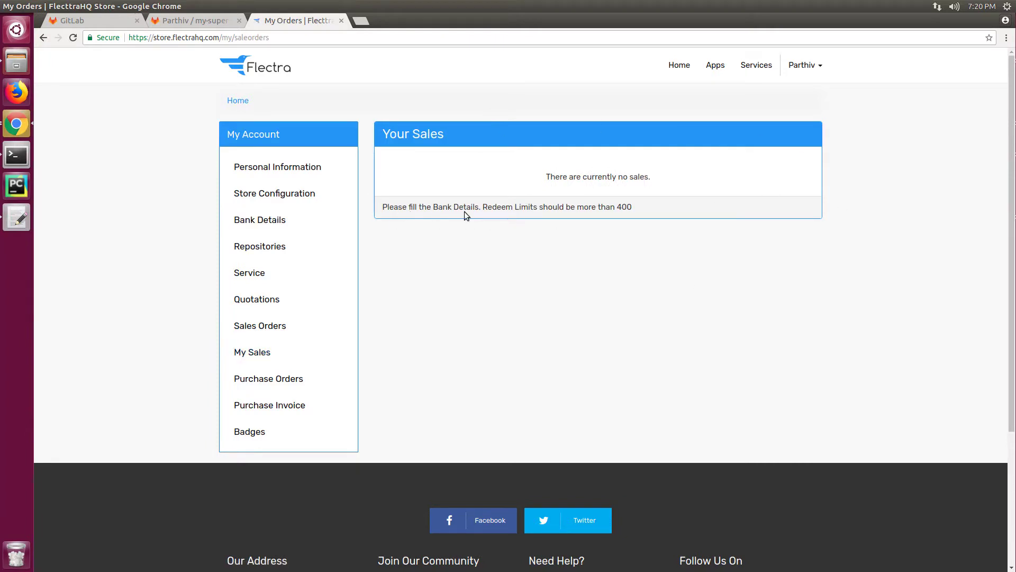
{"action": "triple_click", "coordinate": [554, 204]}
{"action": "left_click", "coordinate": [717, 225]}
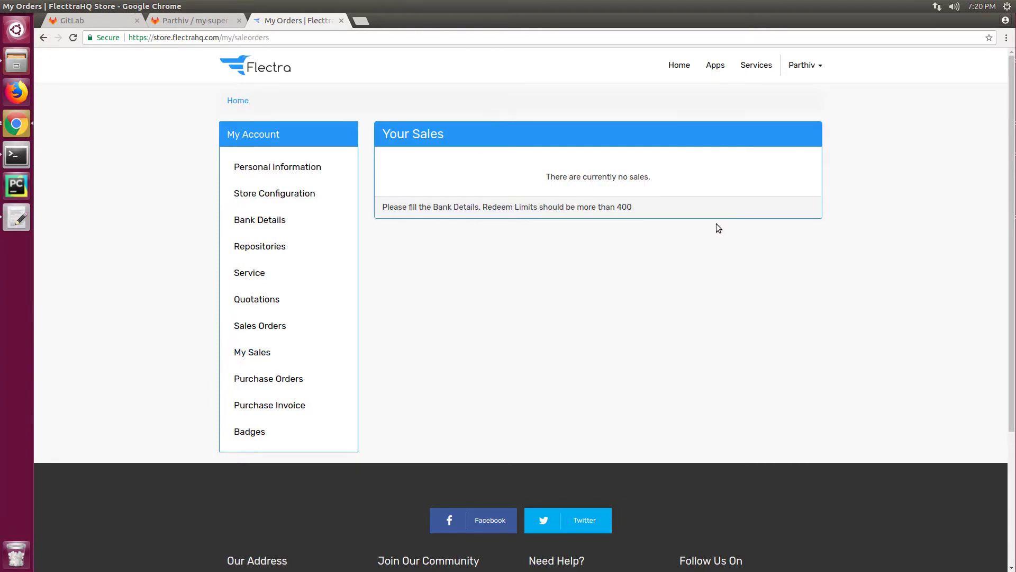